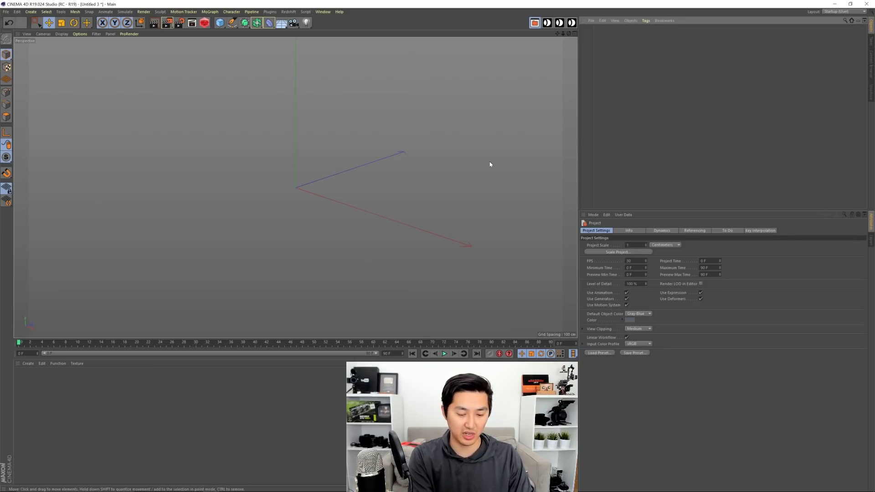
Open the SD-Wall01-03-noPBR wall scene and view the wall nearly face-on
{"action": "key", "text": "ctrl+o"}
{"action": "double_click", "coordinate": [91, 77]}
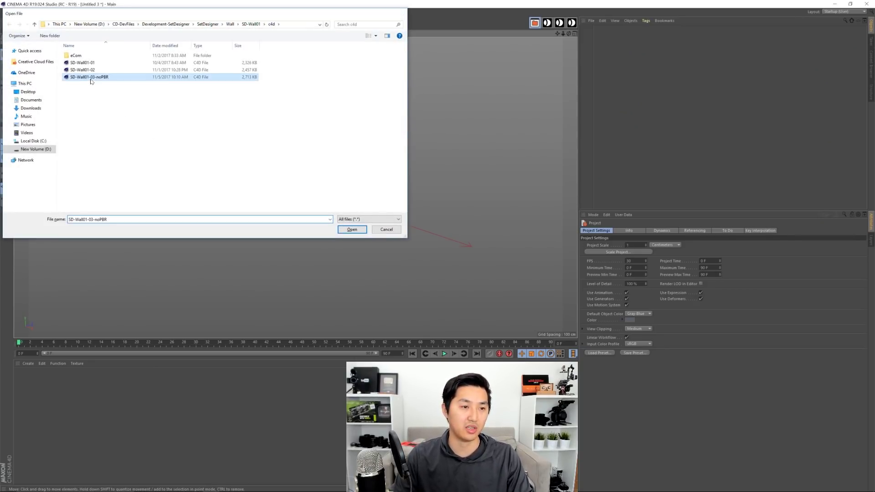
{"action": "middle_click_drag", "start_coordinate": [373, 181], "coordinate": [335, 203], "text": "alt"}
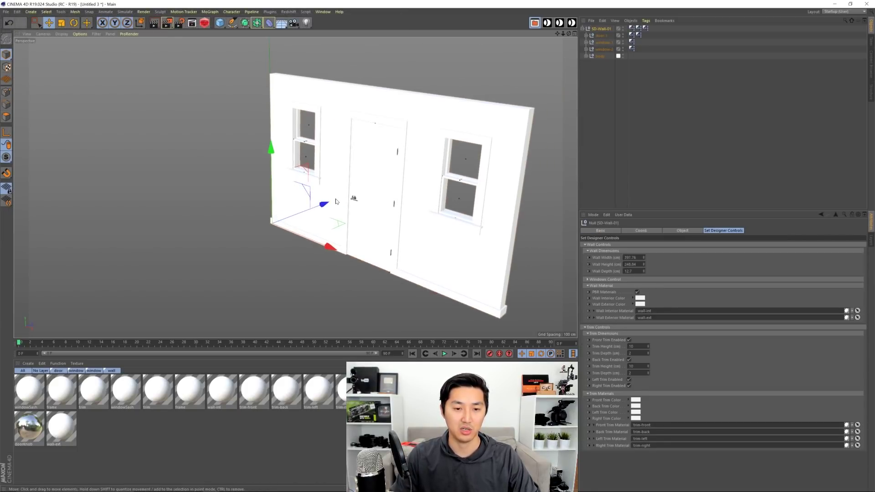
{"action": "mouse_move", "coordinate": [336, 201]}
{"action": "left_mouse_down", "text": "alt"}
{"action": "mouse_move", "coordinate": [318, 207]}
{"action": "mouse_move", "coordinate": [365, 213]}
{"action": "mouse_move", "coordinate": [324, 197]}
{"action": "left_mouse_up", "text": "alt"}
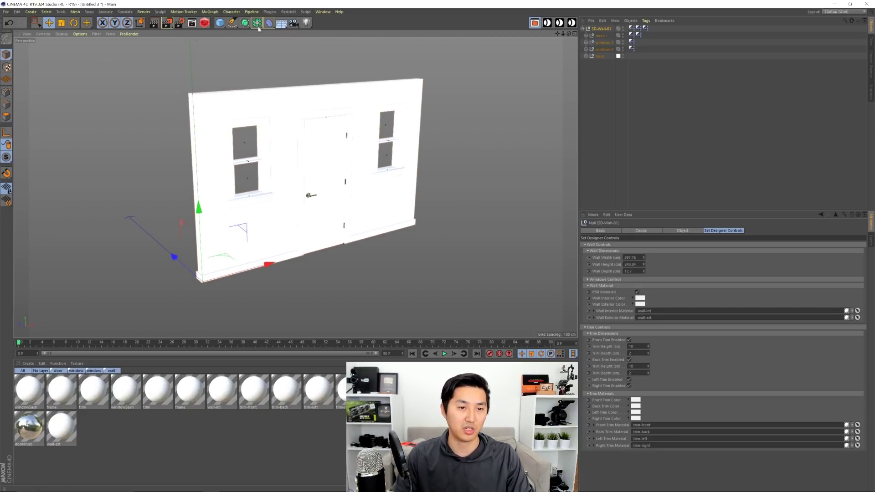
Create an instance of SD-Wall-01, move it aside and rotate it about 106° into a corner
{"action": "left_click_drag", "start_coordinate": [257, 26], "coordinate": [382, 53]}
{"action": "left_click_drag", "start_coordinate": [337, 194], "coordinate": [320, 199], "text": "alt"}
{"action": "left_click_drag", "start_coordinate": [174, 224], "coordinate": [319, 253]}
{"action": "scroll", "coordinate": [380, 235], "scroll_direction": "up", "scroll_amount": 3}
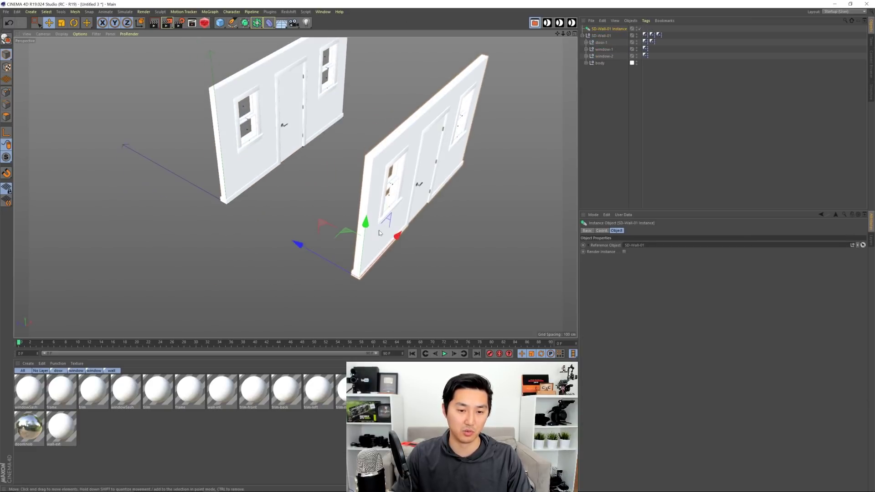
{"action": "key", "text": "r"}
{"action": "left_click_drag", "start_coordinate": [356, 305], "coordinate": [304, 292]}
Duplicate the rotated instance to the room's opposite side and shift both side walls into place
{"action": "key", "text": "ctrl+c"}
{"action": "key", "text": "ctrl+v"}
{"action": "key", "text": "e"}
{"action": "left_click_drag", "start_coordinate": [298, 329], "coordinate": [450, 214]}
{"action": "left_click", "coordinate": [610, 35], "text": "ctrl"}
{"action": "left_click_drag", "start_coordinate": [292, 164], "coordinate": [379, 160], "text": "alt"}
{"action": "left_click_drag", "start_coordinate": [292, 190], "coordinate": [304, 139]}
Add a 400 cm Plane as the room's floor
{"action": "left_click", "coordinate": [220, 22]}
{"action": "left_click", "coordinate": [283, 45]}
{"action": "left_click_drag", "start_coordinate": [304, 139], "coordinate": [280, 156], "text": "alt"}
{"action": "left_click_drag", "start_coordinate": [308, 123], "coordinate": [283, 178], "text": "alt"}
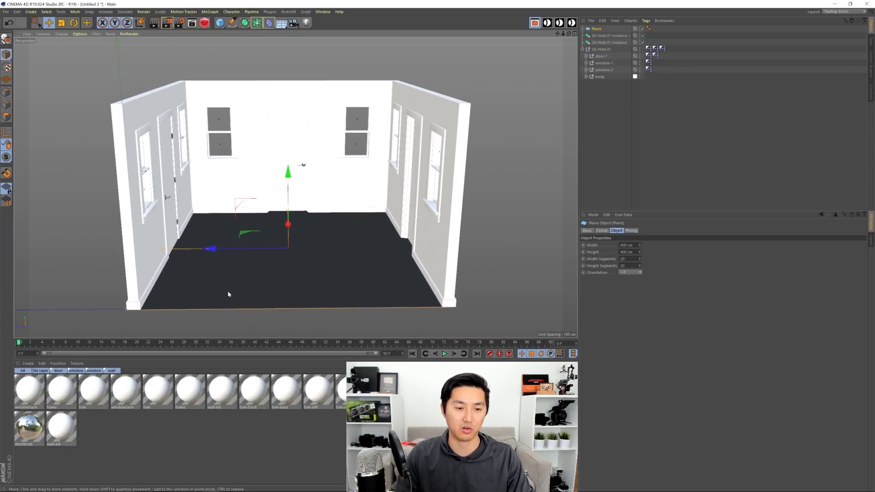
Create a matte material named floor with Reflectance off and apply it to the floor plane
{"action": "left_click", "coordinate": [32, 364]}
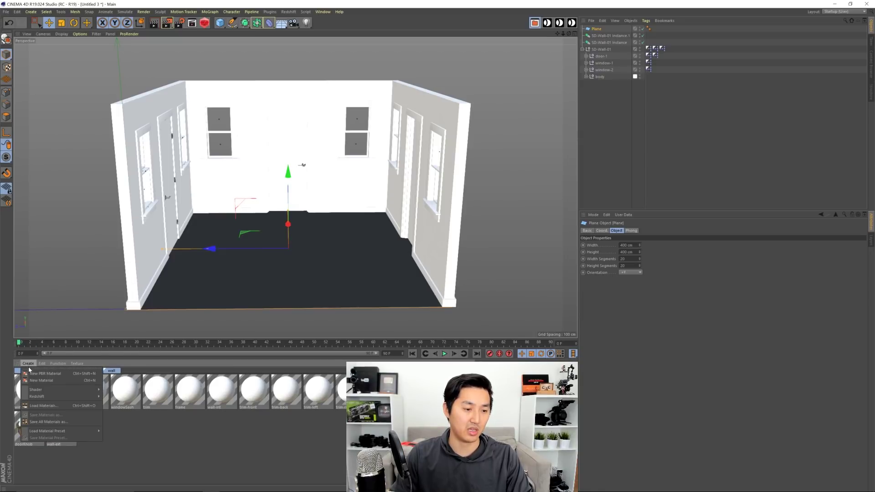
{"action": "left_click", "coordinate": [48, 381]}
{"action": "double_click", "coordinate": [32, 394]}
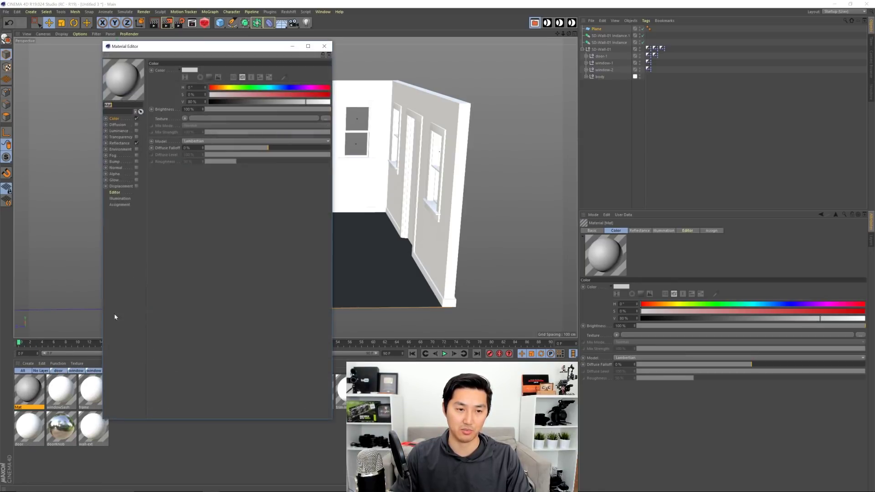
{"action": "left_click", "coordinate": [136, 143]}
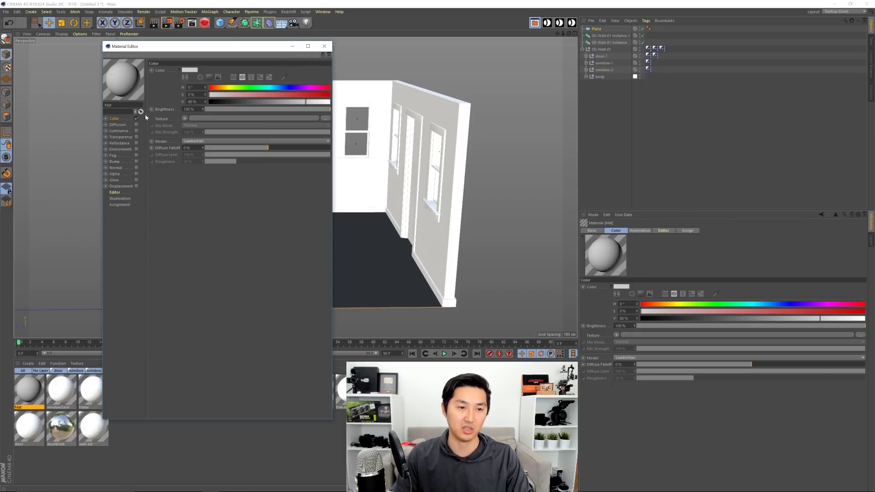
{"action": "type", "text": "floor"}
{"action": "key", "text": "Return"}
{"action": "left_click", "coordinate": [324, 46]}
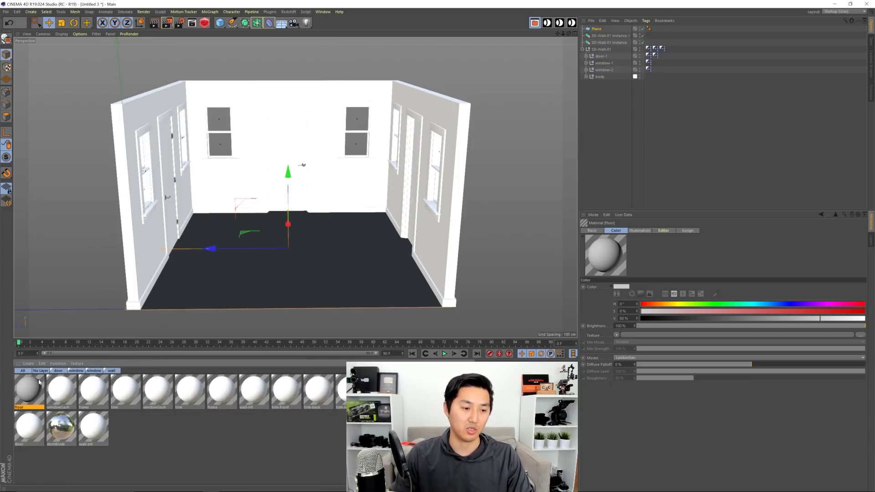
{"action": "left_click_drag", "start_coordinate": [29, 390], "coordinate": [257, 274]}
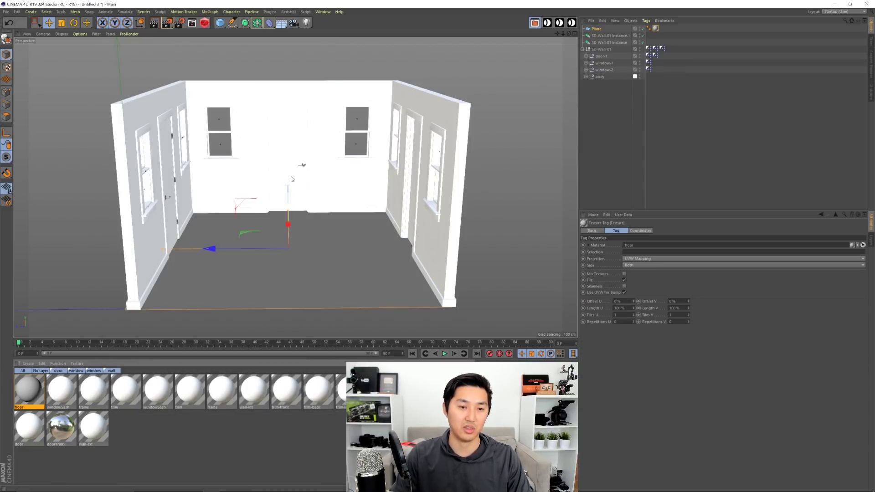
Add a Plane Instance raised up as the ceiling, then add a Light
{"action": "left_click", "coordinate": [257, 22]}
{"action": "left_click", "coordinate": [379, 45]}
{"action": "left_click_drag", "start_coordinate": [288, 172], "coordinate": [289, 38]}
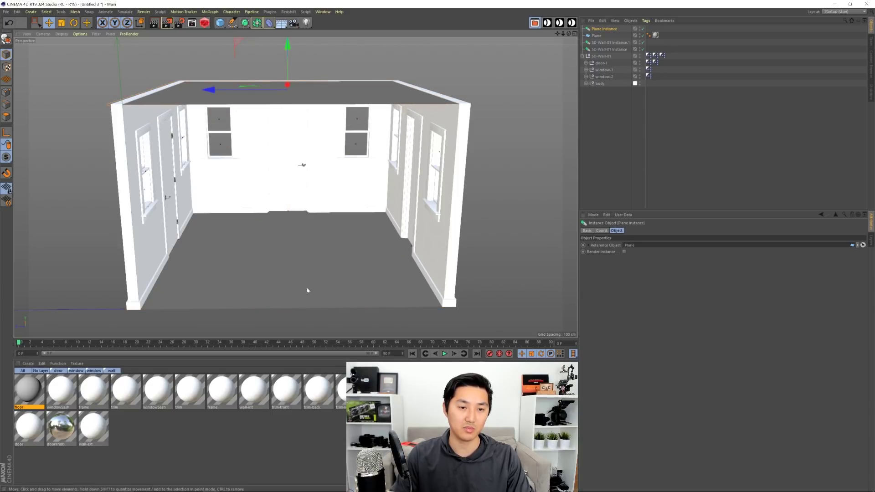
{"action": "left_click_drag", "start_coordinate": [306, 278], "coordinate": [321, 201], "text": "alt"}
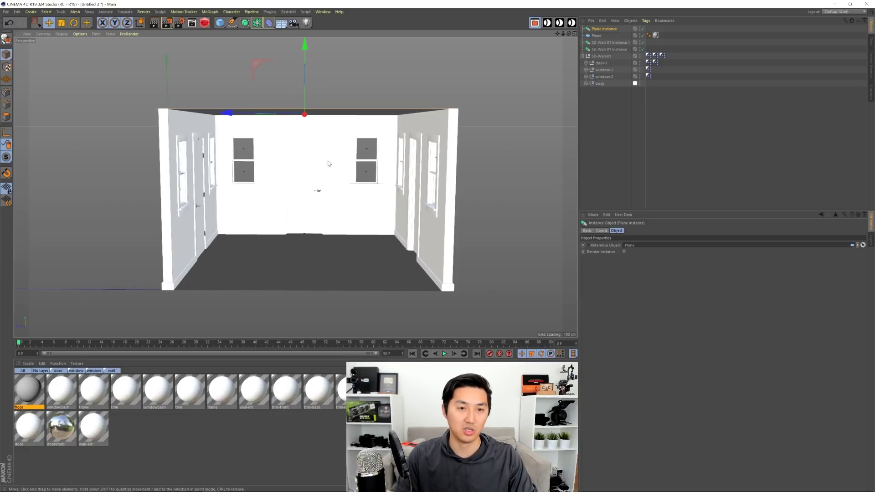
{"action": "left_click_drag", "start_coordinate": [306, 23], "coordinate": [374, 58]}
Place the light outside the left wall in front of a window, narrowed to the window's width
{"action": "middle_click_drag", "start_coordinate": [348, 133], "coordinate": [144, 247], "text": "alt"}
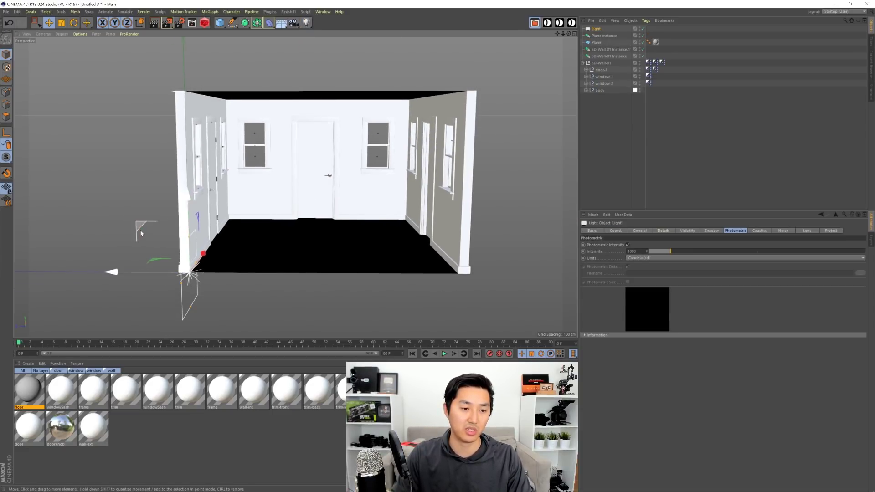
{"action": "left_click_drag", "start_coordinate": [141, 233], "coordinate": [94, 149]}
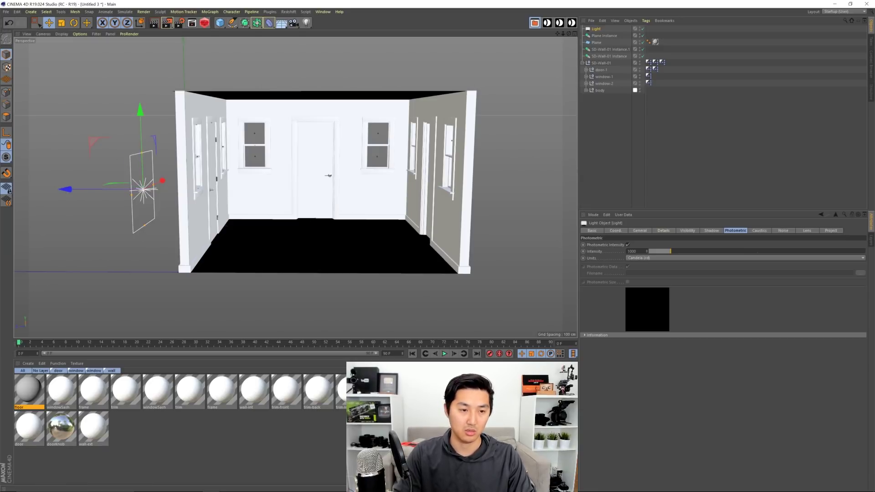
{"action": "left_click_drag", "start_coordinate": [313, 316], "coordinate": [204, 206], "text": "alt"}
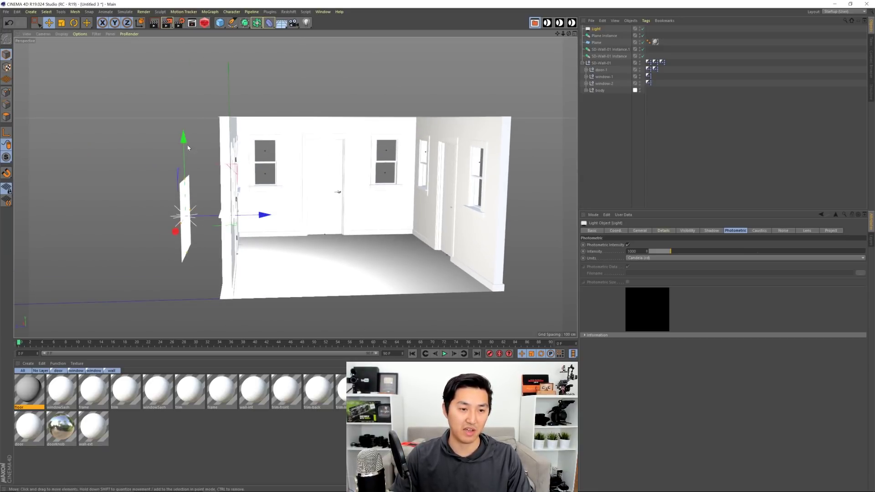
{"action": "middle_click", "coordinate": [182, 113]}
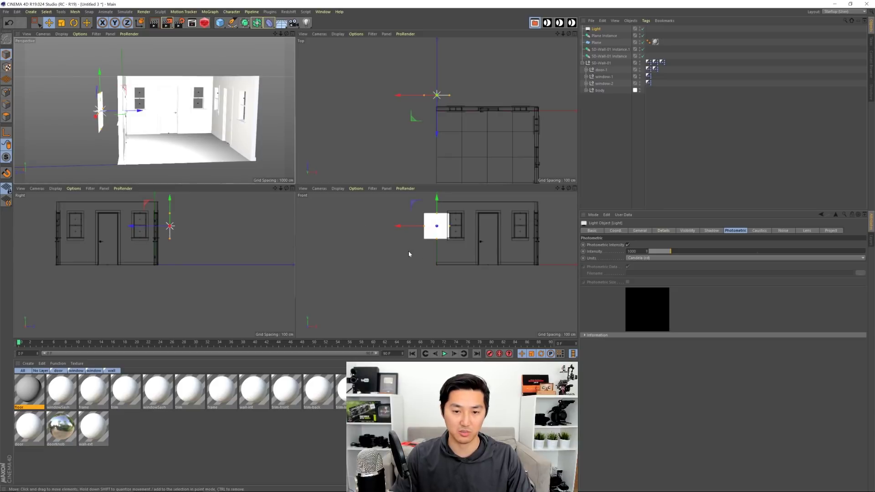
{"action": "scroll", "coordinate": [411, 248], "scroll_direction": "up", "scroll_amount": 5}
{"action": "left_click_drag", "start_coordinate": [342, 234], "coordinate": [372, 221]}
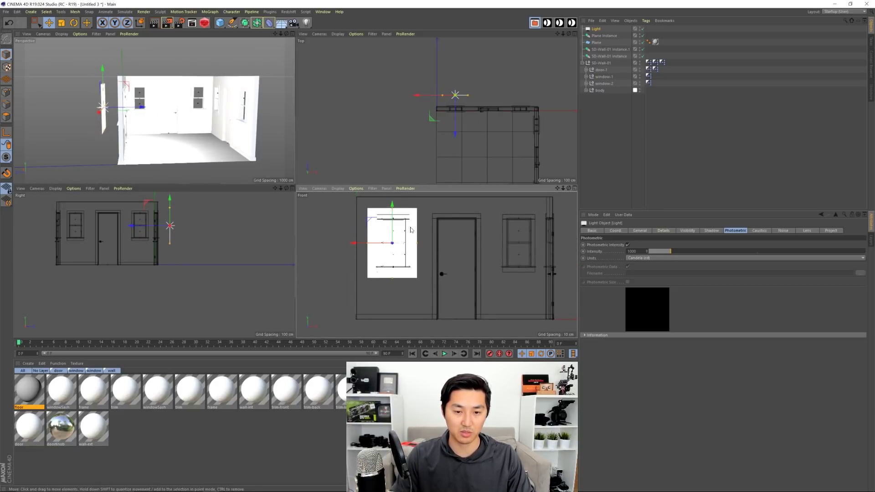
{"action": "left_click_drag", "start_coordinate": [417, 244], "coordinate": [415, 244]}
{"action": "scroll", "coordinate": [418, 245], "scroll_direction": "down", "scroll_amount": 2}
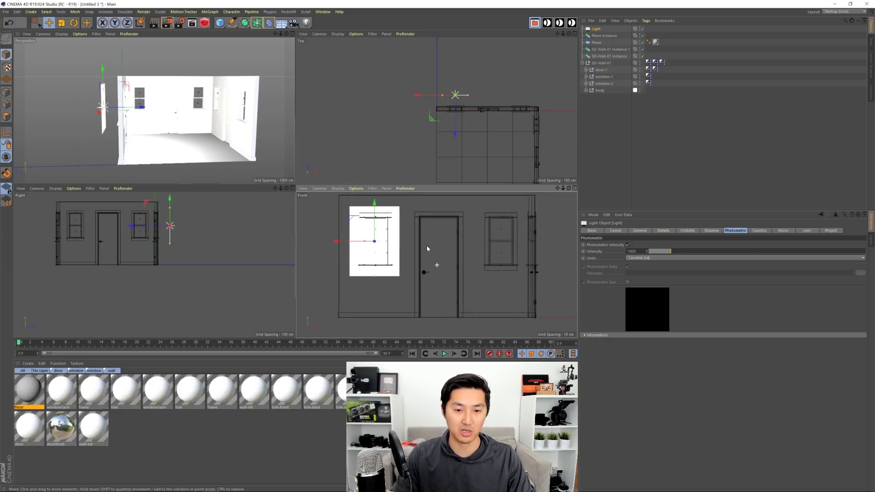
Copy the light to the second window and return to a single perspective view
{"action": "left_click_drag", "start_coordinate": [141, 110], "coordinate": [132, 109], "text": "ctrl"}
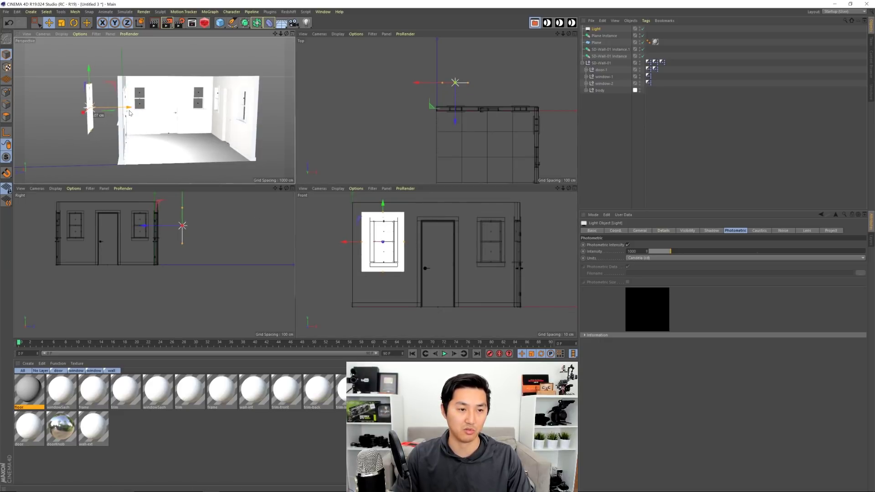
{"action": "left_click_drag", "start_coordinate": [427, 88], "coordinate": [477, 99]}
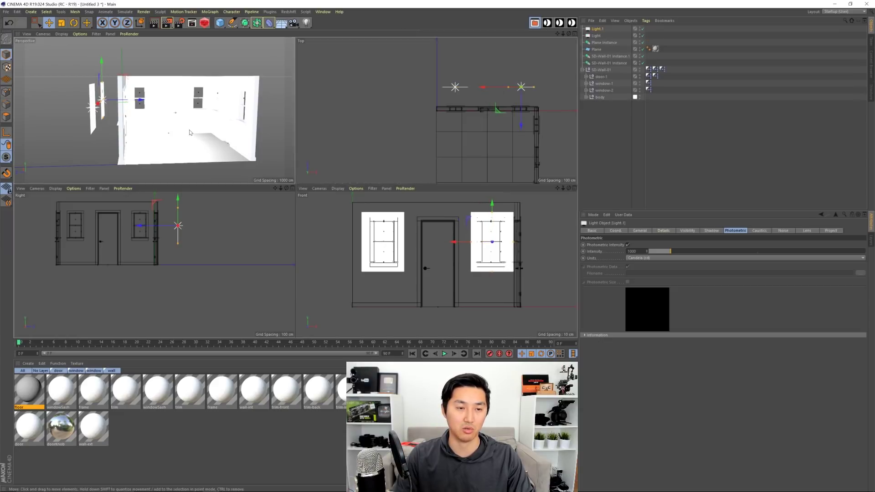
{"action": "key", "text": "F1"}
{"action": "middle_click_drag", "start_coordinate": [382, 173], "coordinate": [309, 176], "text": "alt"}
{"action": "scroll", "coordinate": [299, 180], "scroll_direction": "up", "scroll_amount": 2}
Turn off PBR Materials on the SD-Wall-01 wall group
{"action": "left_click", "coordinate": [563, 188]}
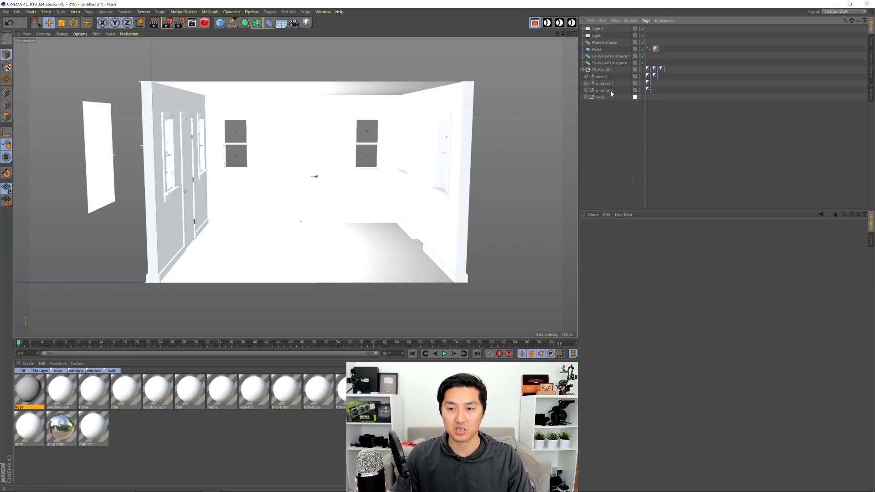
{"action": "left_click", "coordinate": [602, 69]}
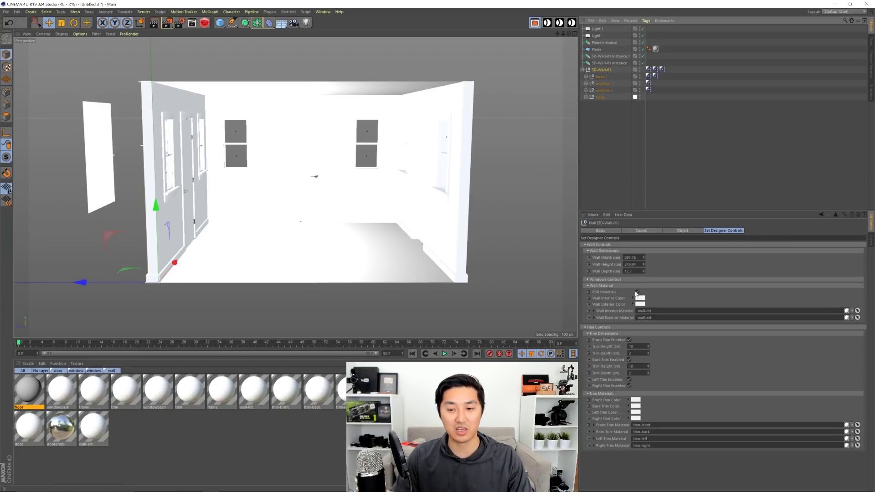
{"action": "left_click", "coordinate": [637, 292]}
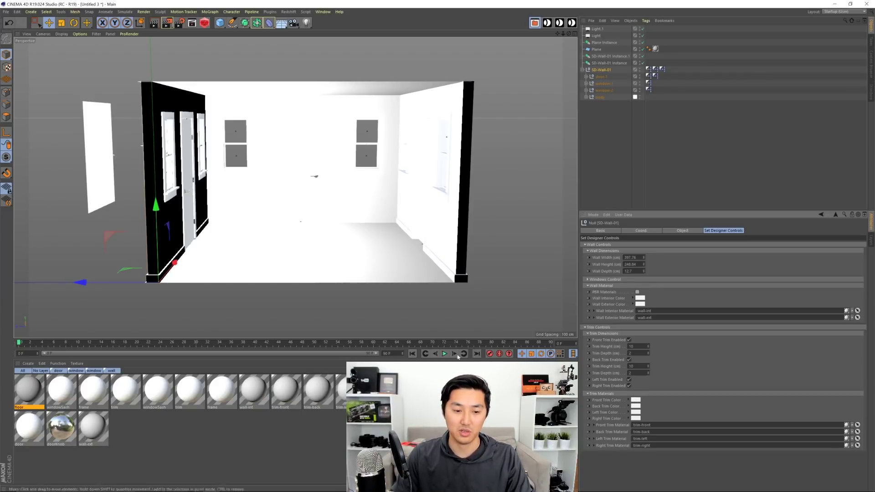
{"action": "left_click", "coordinate": [638, 292]}
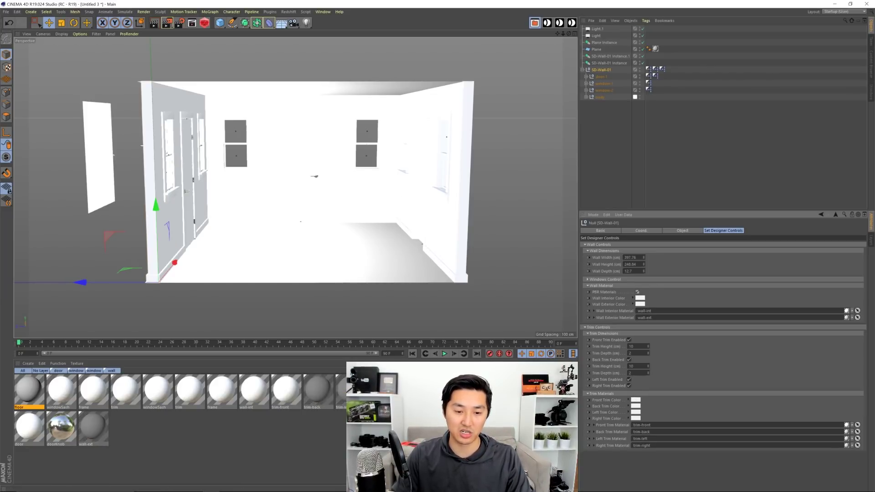
{"action": "left_click", "coordinate": [638, 292]}
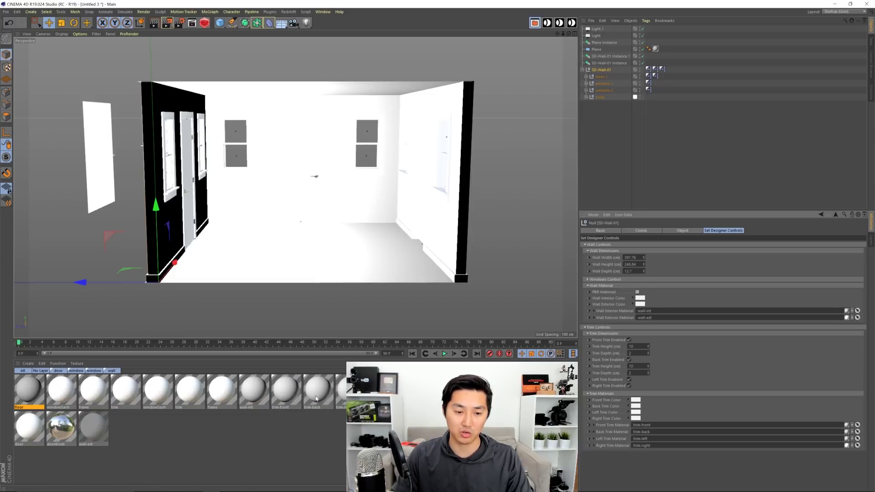
Turn off PBR Materials on window-1 and window-2, then deselect everything
{"action": "left_click", "coordinate": [601, 77]}
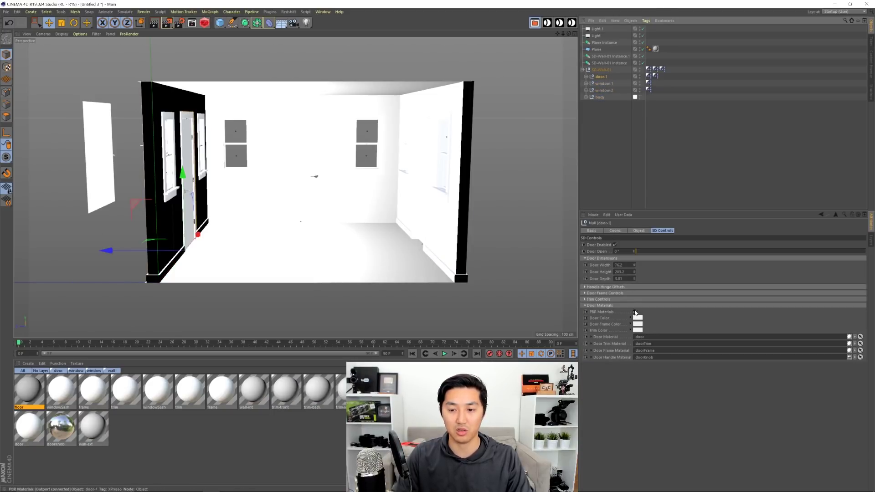
{"action": "left_click", "coordinate": [605, 83]}
{"action": "left_click", "coordinate": [604, 91], "text": "ctrl"}
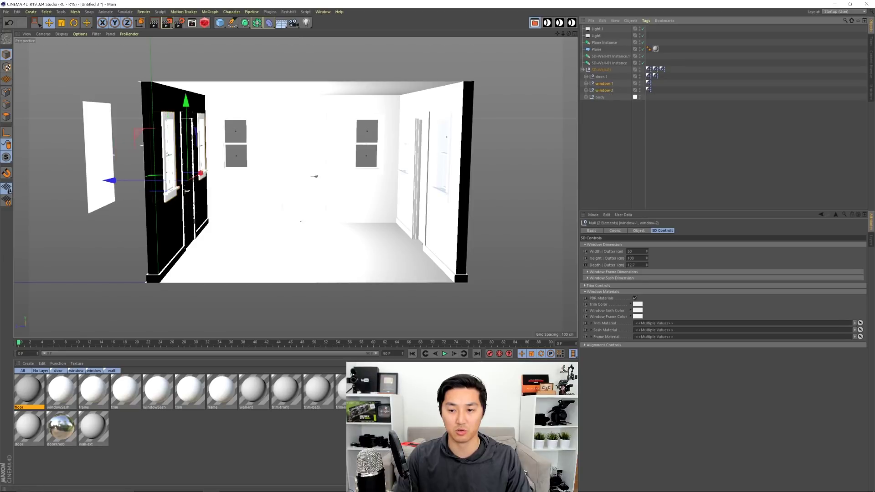
{"action": "left_click", "coordinate": [637, 299]}
{"action": "left_click", "coordinate": [292, 434]}
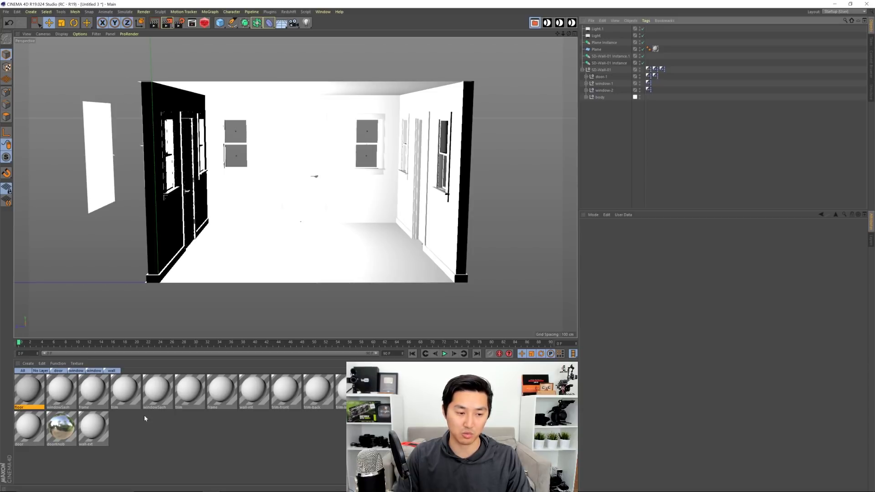
Raise the floor material's colour value from 80% to 95%
{"action": "double_click", "coordinate": [28, 389]}
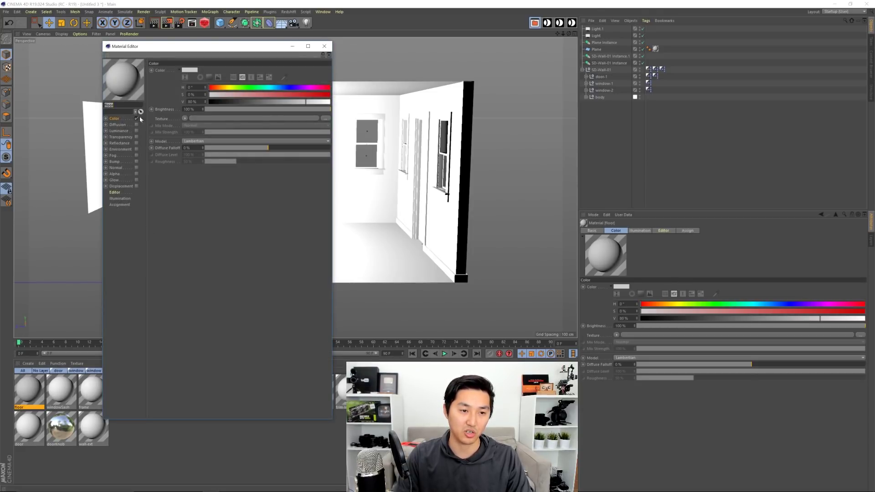
{"action": "left_click", "coordinate": [91, 389]}
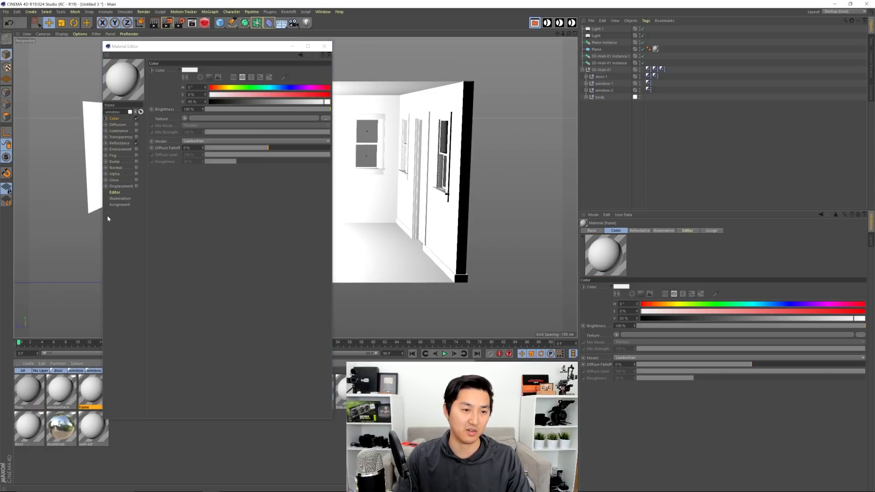
{"action": "left_click", "coordinate": [30, 392]}
{"action": "left_click", "coordinate": [192, 101]}
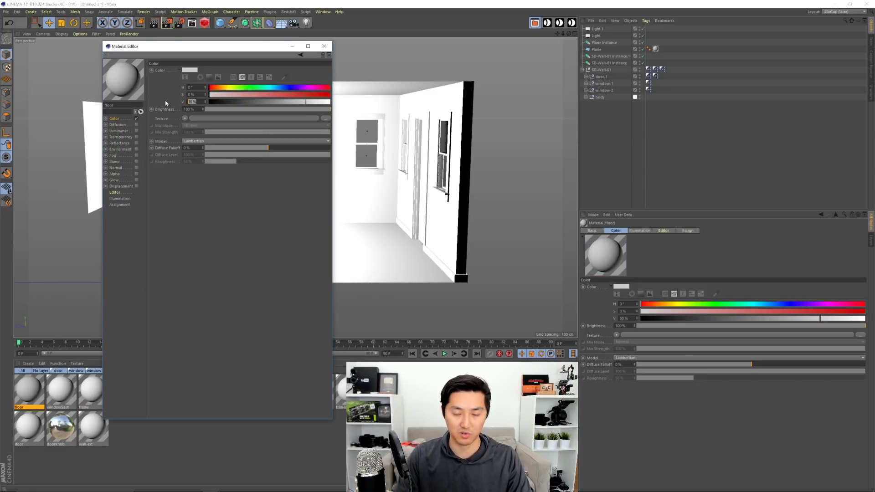
{"action": "type", "text": "95"}
{"action": "key", "text": "Return"}
{"action": "left_click", "coordinate": [324, 46]}
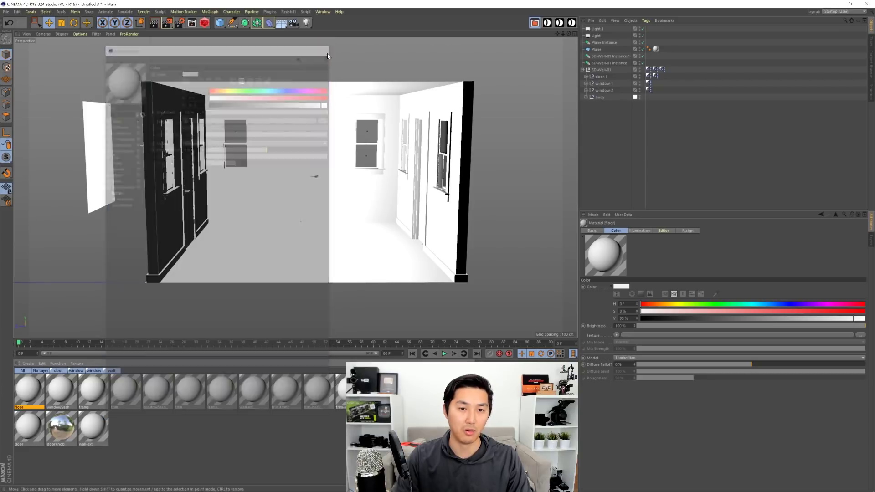
Inspect the trim-front material's Reflectance Default Diffuse layer
{"action": "scroll", "coordinate": [345, 170], "scroll_direction": "up", "scroll_amount": 2}
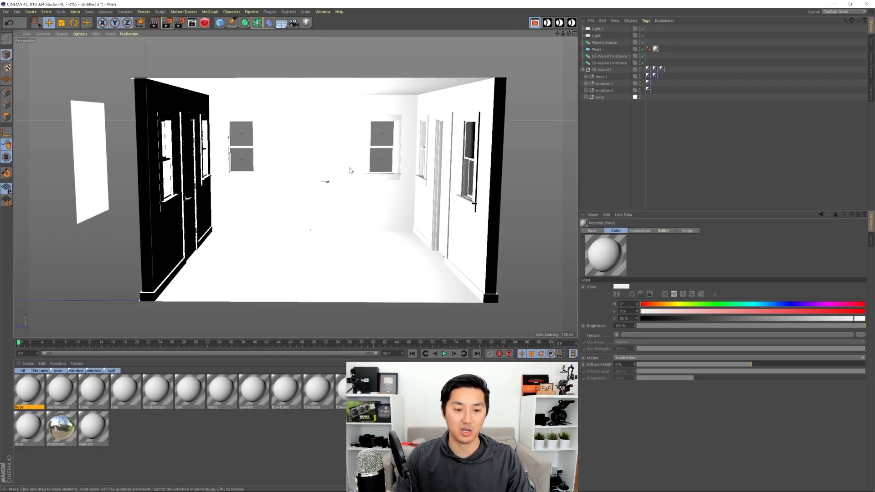
{"action": "double_click", "coordinate": [291, 390]}
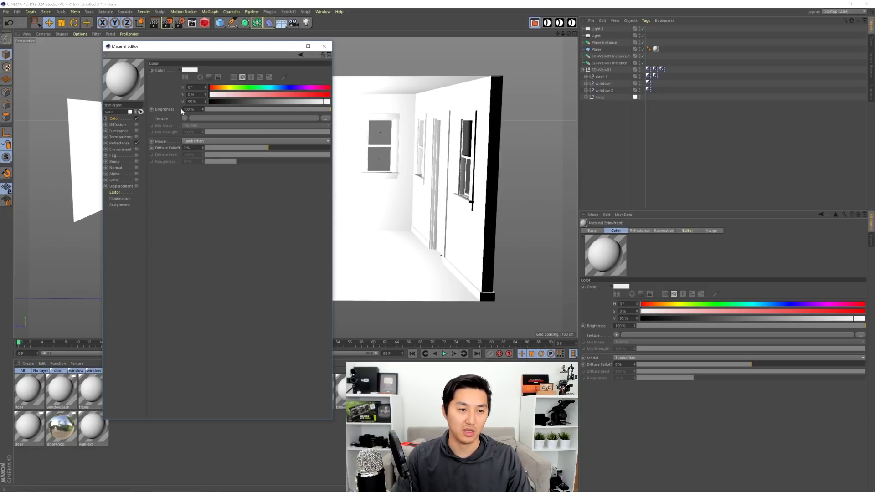
{"action": "left_click", "coordinate": [120, 144]}
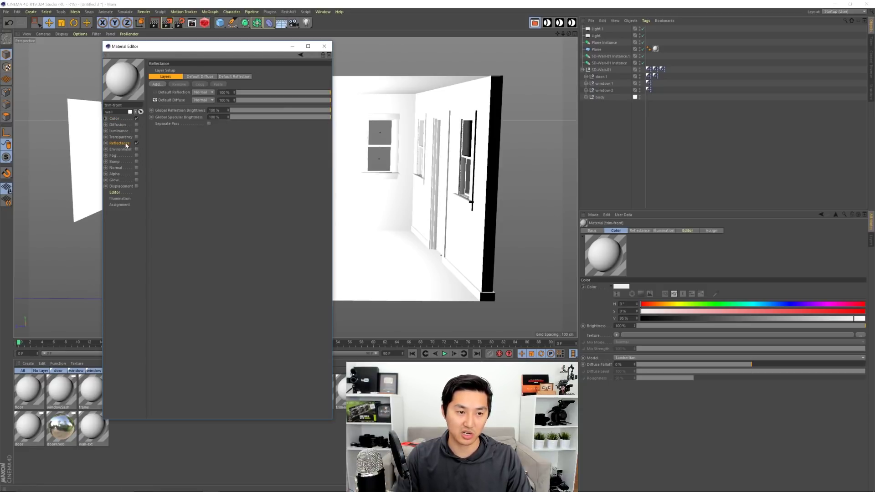
{"action": "left_click", "coordinate": [173, 101]}
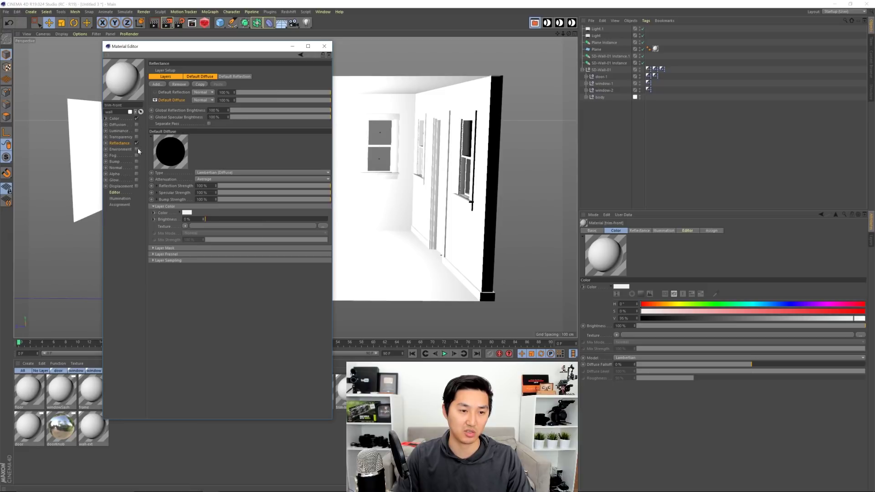
{"action": "left_click", "coordinate": [325, 46]}
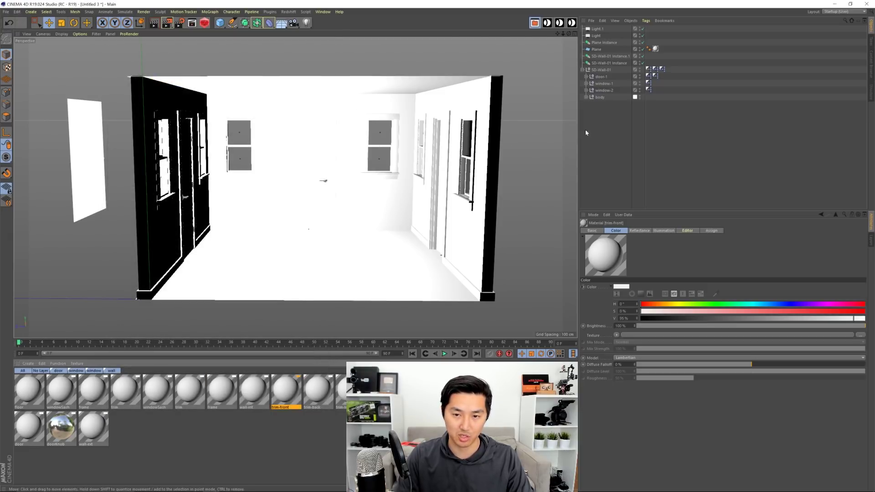
{"action": "scroll", "coordinate": [388, 179], "scroll_direction": "down", "scroll_amount": 3}
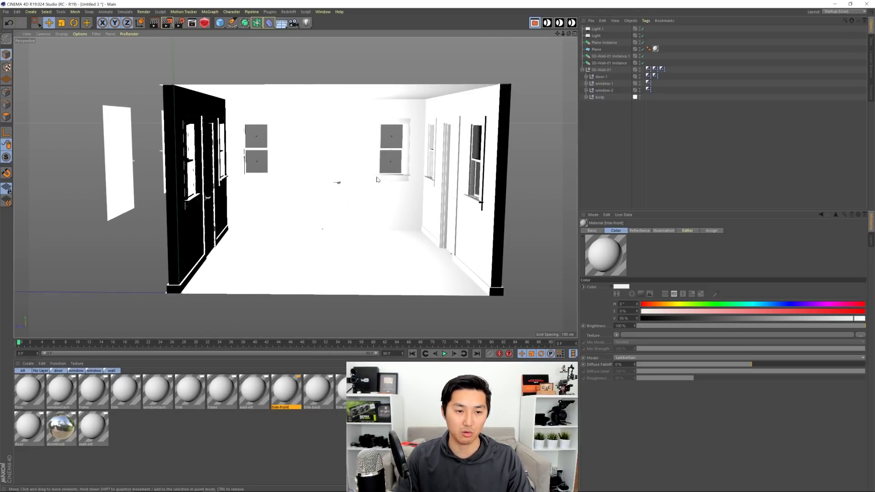
Move Light and Light.1 together along the X axis
{"action": "left_click", "coordinate": [597, 28]}
{"action": "left_click", "coordinate": [597, 36], "text": "shift"}
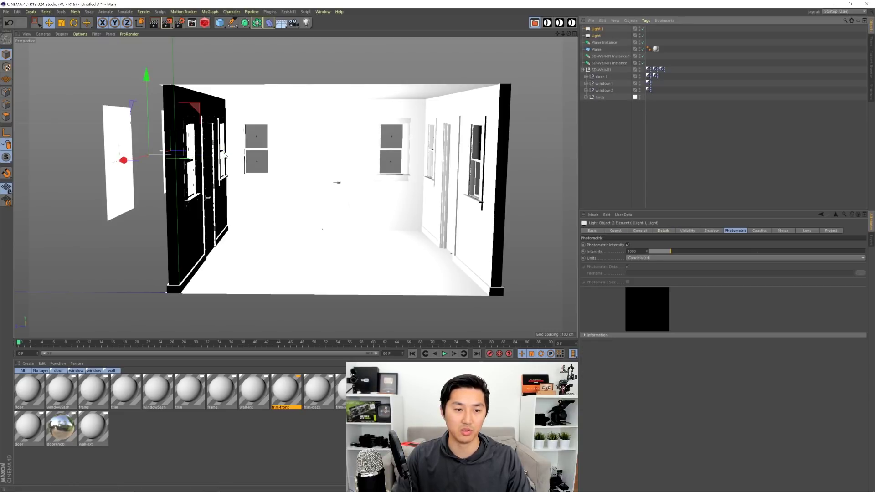
{"action": "left_click_drag", "start_coordinate": [230, 158], "coordinate": [195, 169]}
{"action": "middle_click_drag", "start_coordinate": [303, 191], "coordinate": [298, 191], "text": "alt"}
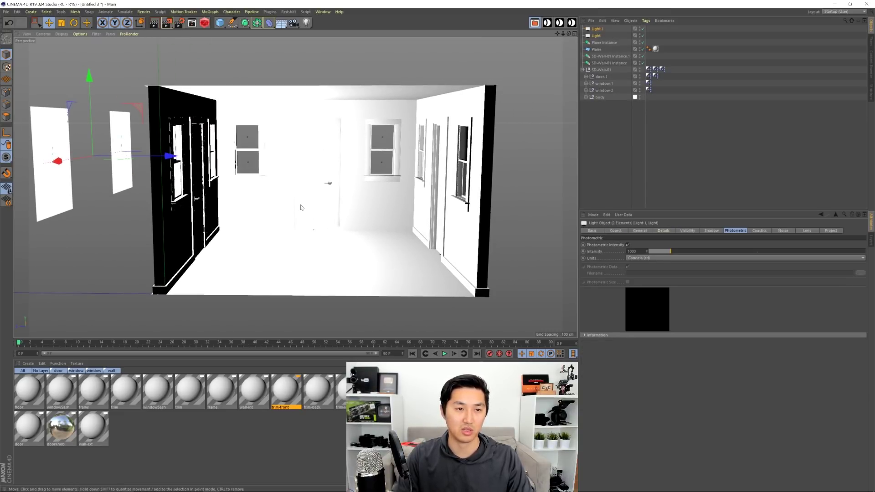
Set the renderer to Physical and render the room into the Picture Viewer
{"action": "key", "text": "ctrl+b"}
{"action": "left_click_drag", "start_coordinate": [498, 94], "coordinate": [659, 39]}
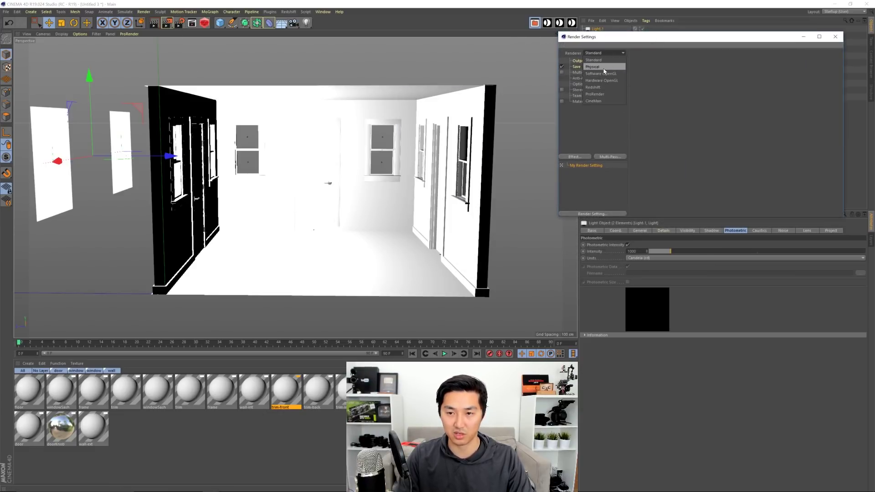
{"action": "left_click", "coordinate": [601, 67]}
{"action": "left_click_drag", "start_coordinate": [842, 217], "coordinate": [809, 243]}
{"action": "left_click_drag", "start_coordinate": [698, 42], "coordinate": [738, 60]}
{"action": "key", "text": "shift+r"}
{"action": "left_click_drag", "start_coordinate": [487, 48], "coordinate": [411, 19]}
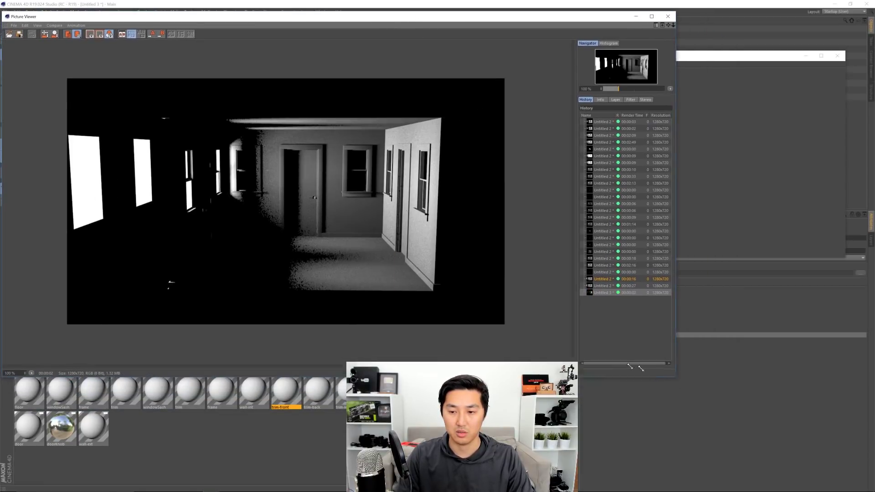
{"action": "left_click_drag", "start_coordinate": [608, 363], "coordinate": [593, 374]}
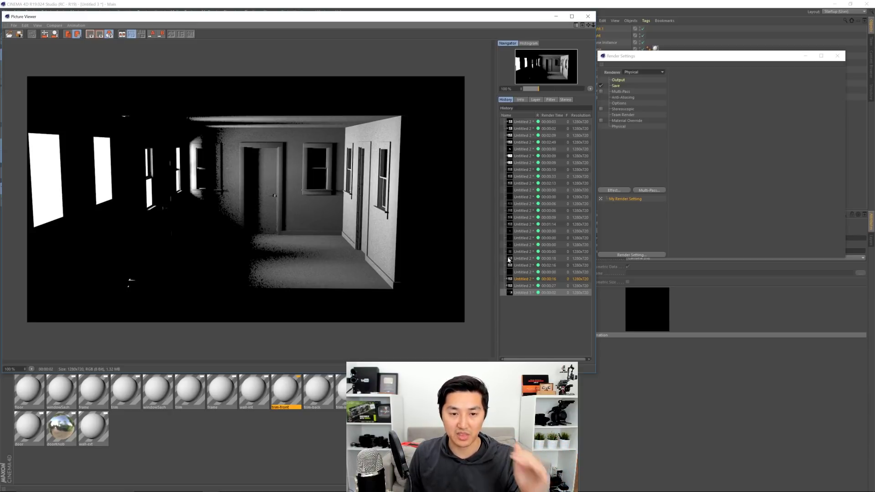
Add Global Illumination with Light Mapping as the secondary method and pick a samples level
{"action": "left_click", "coordinate": [636, 172]}
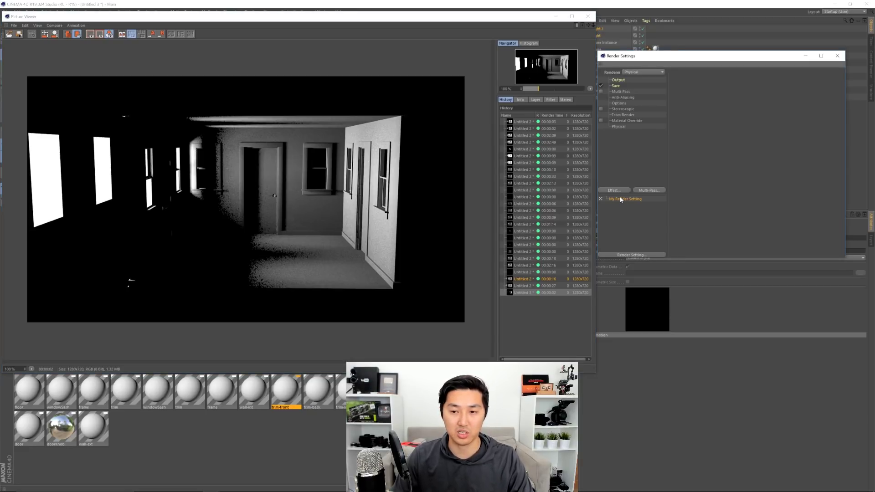
{"action": "left_click", "coordinate": [625, 190]}
{"action": "left_click", "coordinate": [652, 268]}
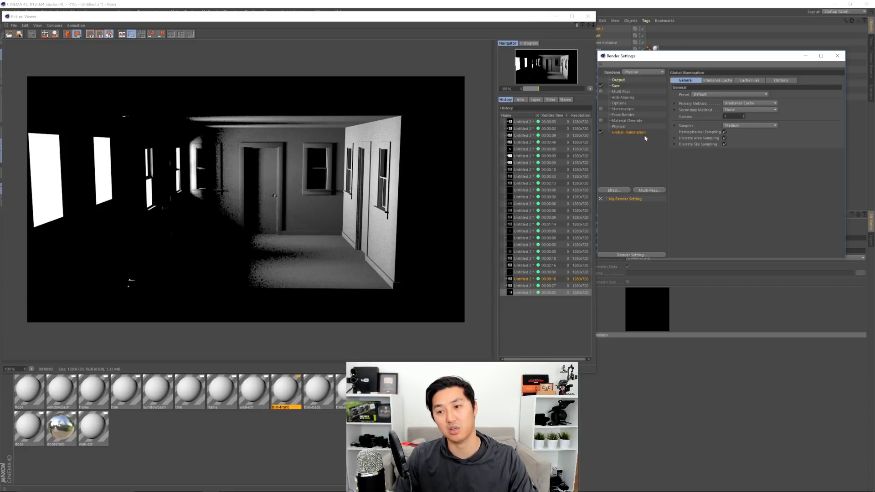
{"action": "left_click", "coordinate": [736, 110]}
{"action": "left_click", "coordinate": [736, 130]}
{"action": "left_click", "coordinate": [739, 132]}
{"action": "left_click", "coordinate": [732, 166]}
Set the Light Mapping path count to 10000 and re-render the room
{"action": "left_click", "coordinate": [724, 81]}
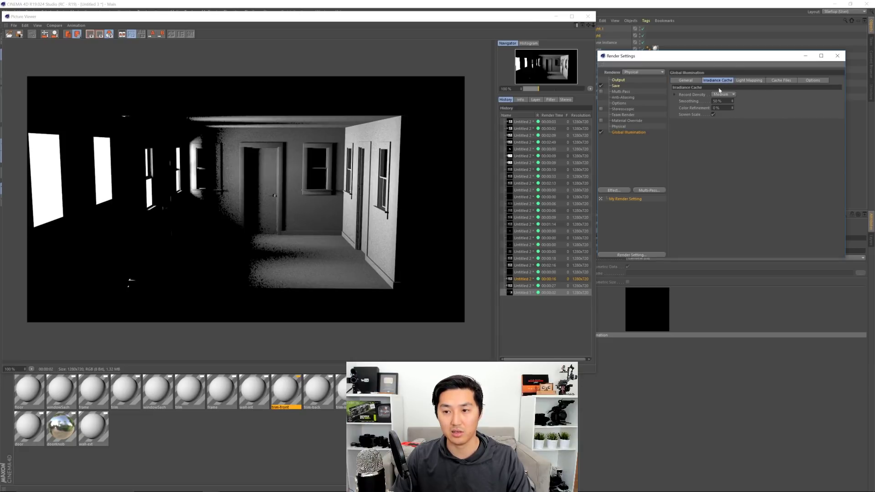
{"action": "left_click", "coordinate": [747, 81]}
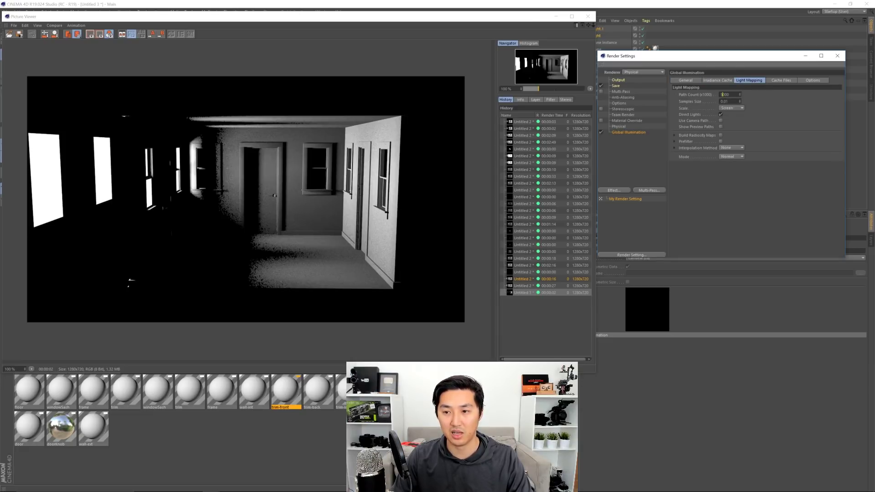
{"action": "type", "text": "10000"}
{"action": "key", "text": "Return"}
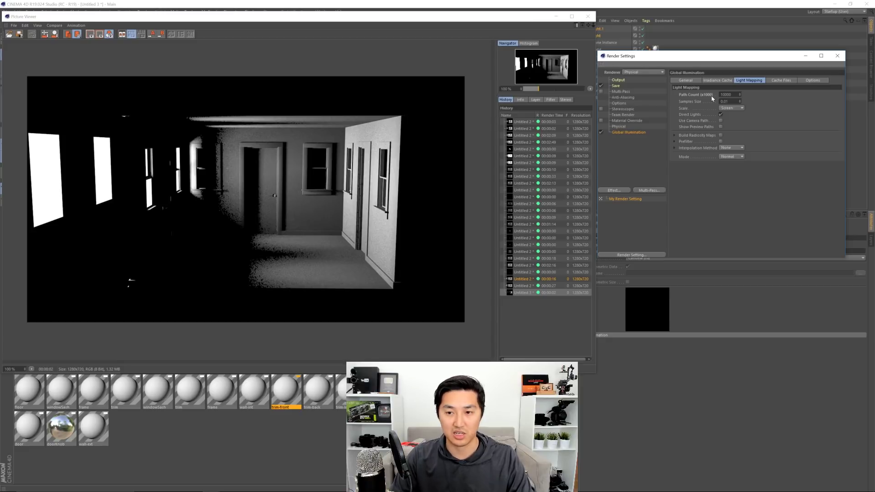
{"action": "left_click", "coordinate": [622, 127]}
{"action": "left_click", "coordinate": [475, 100]}
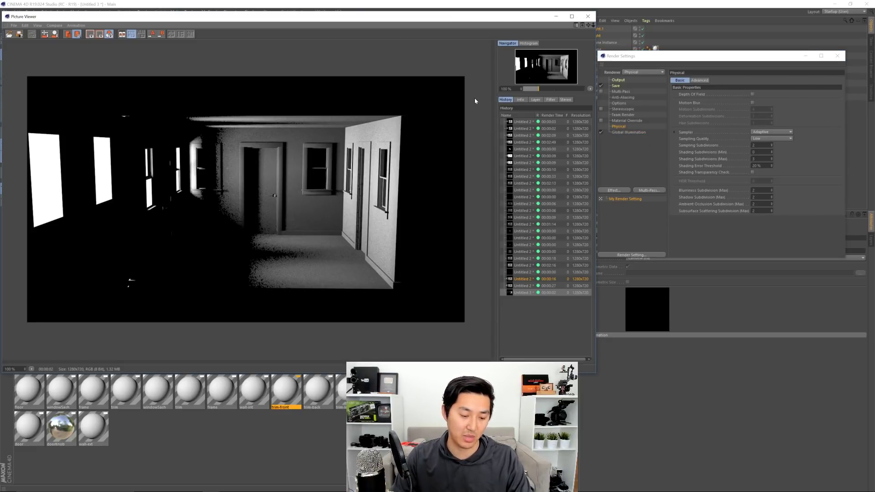
{"action": "key", "text": "shift+r"}
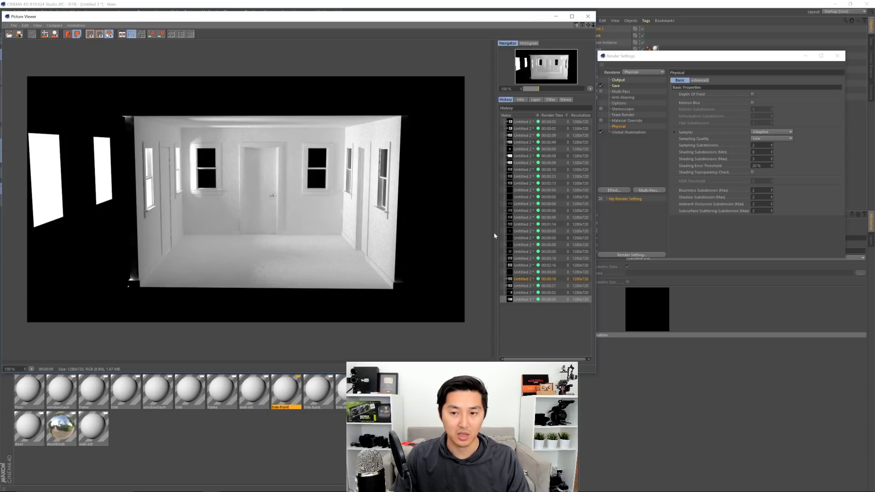
Add Ambient Occlusion with a 10 cm maximum ray length
{"action": "left_click", "coordinate": [632, 156]}
{"action": "left_click", "coordinate": [614, 191]}
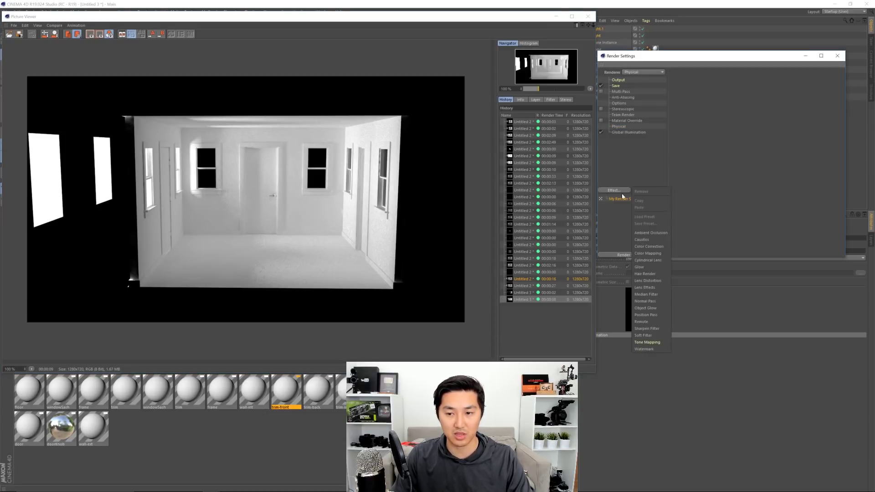
{"action": "left_click", "coordinate": [650, 234]}
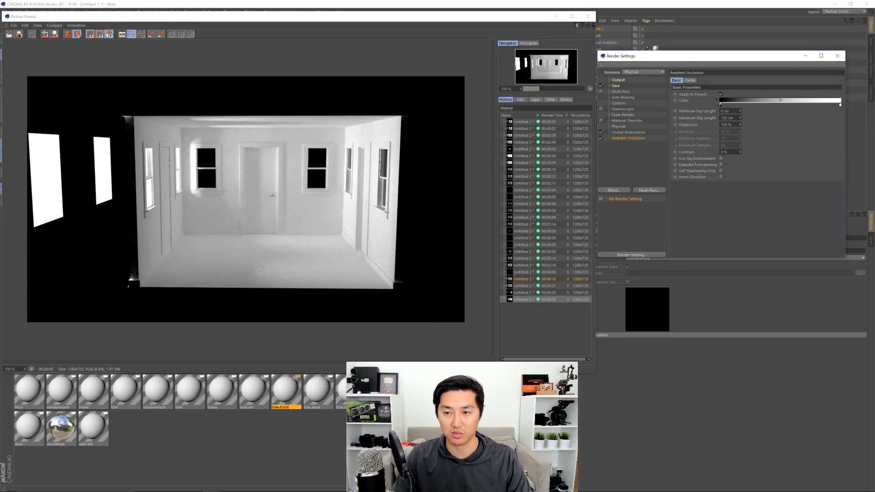
{"action": "double_click", "coordinate": [730, 117]}
{"action": "type", "text": "10"}
{"action": "key", "text": "Return"}
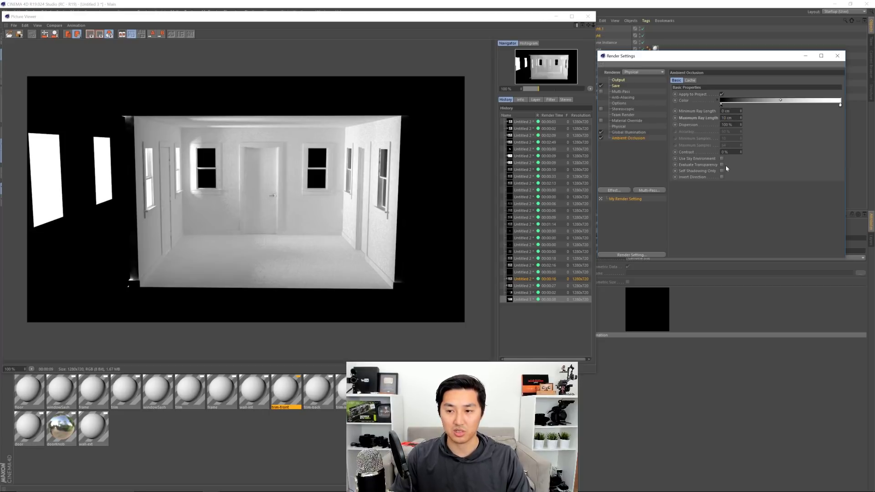
{"action": "left_click", "coordinate": [629, 133]}
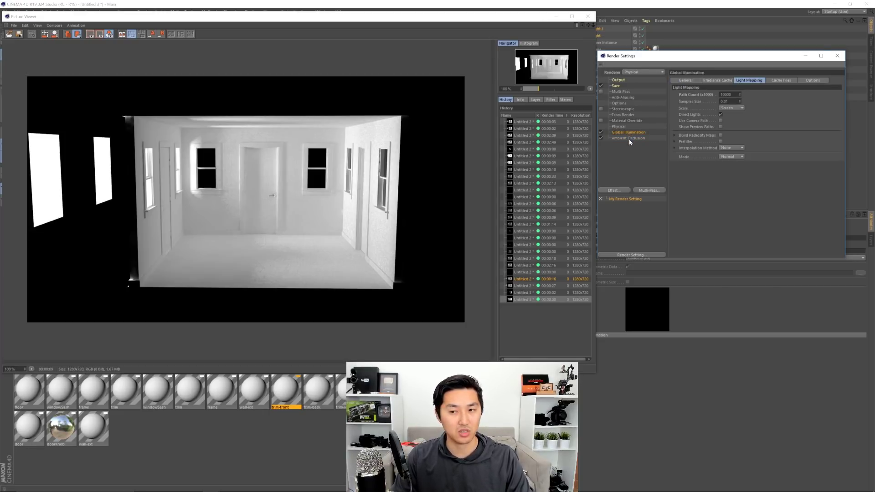
{"action": "left_click", "coordinate": [629, 138]}
Set Blurriness, Shadow and AO subdivisions to 4, sampling quality Medium, and re-render
{"action": "left_click", "coordinate": [619, 126]}
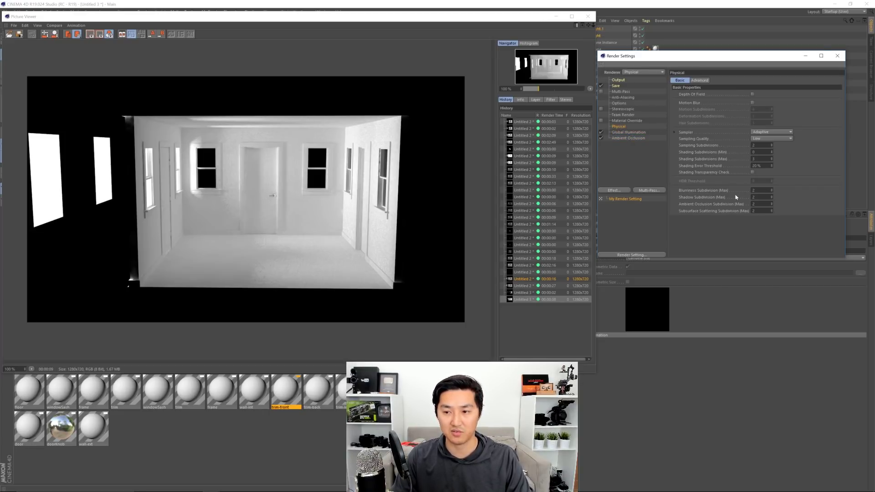
{"action": "type", "text": "4"}
{"action": "key", "text": "Tab"}
{"action": "type", "text": "4"}
{"action": "key", "text": "Tab"}
{"action": "type", "text": "4"}
{"action": "key", "text": "Return"}
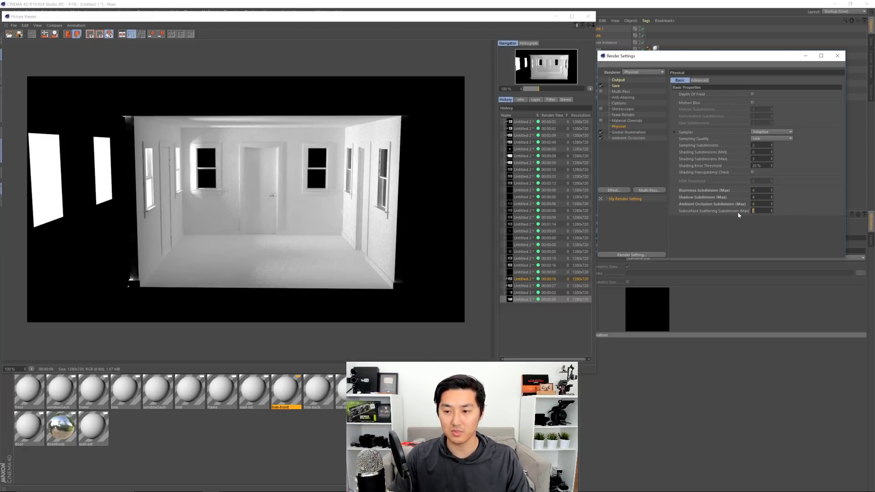
{"action": "left_click", "coordinate": [771, 138]}
{"action": "left_click", "coordinate": [771, 150]}
{"action": "key", "text": "shift+r"}
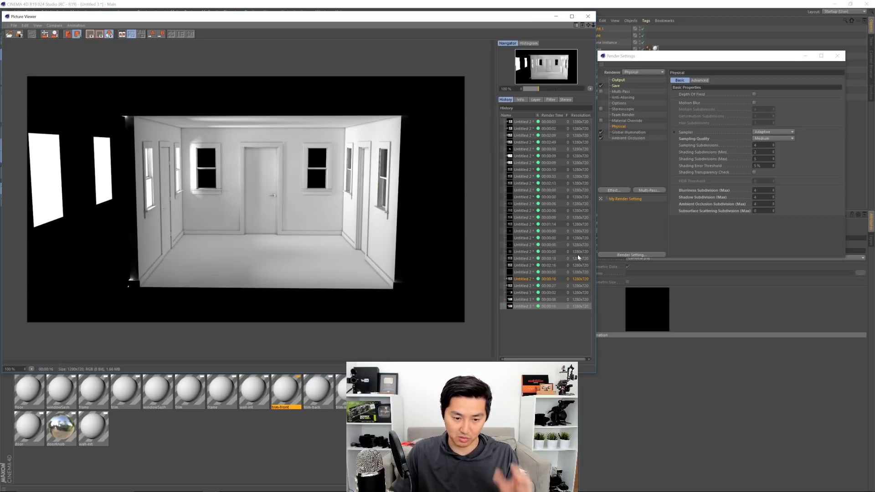
Glance at the trim-front material, then review the GI, ambient occlusion and Physical settings
{"action": "double_click", "coordinate": [286, 391]}
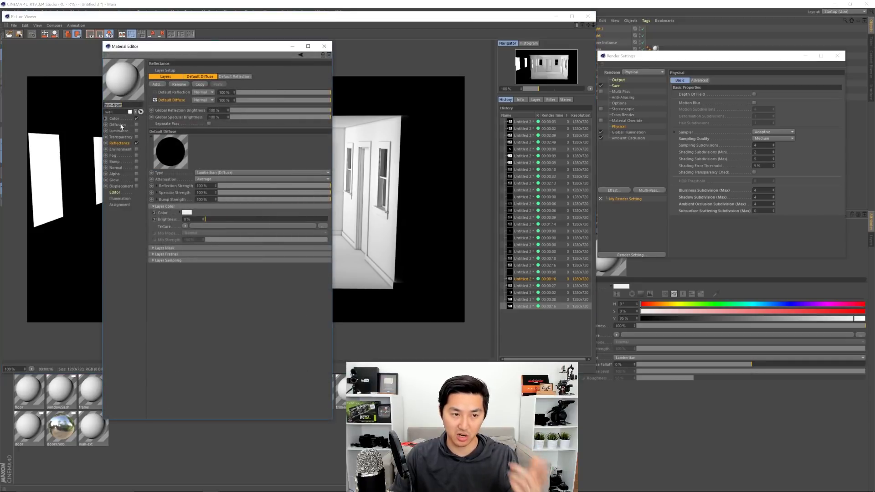
{"action": "left_click", "coordinate": [324, 46]}
{"action": "left_click", "coordinate": [633, 157]}
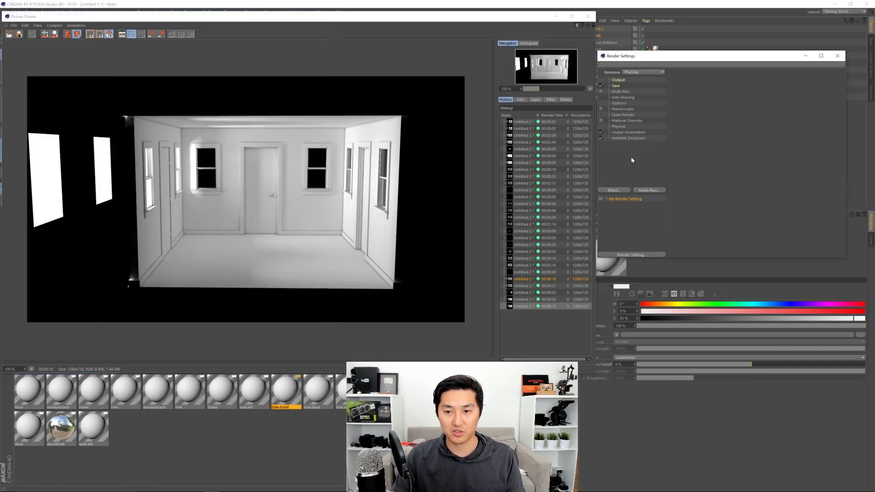
{"action": "left_click", "coordinate": [632, 133]}
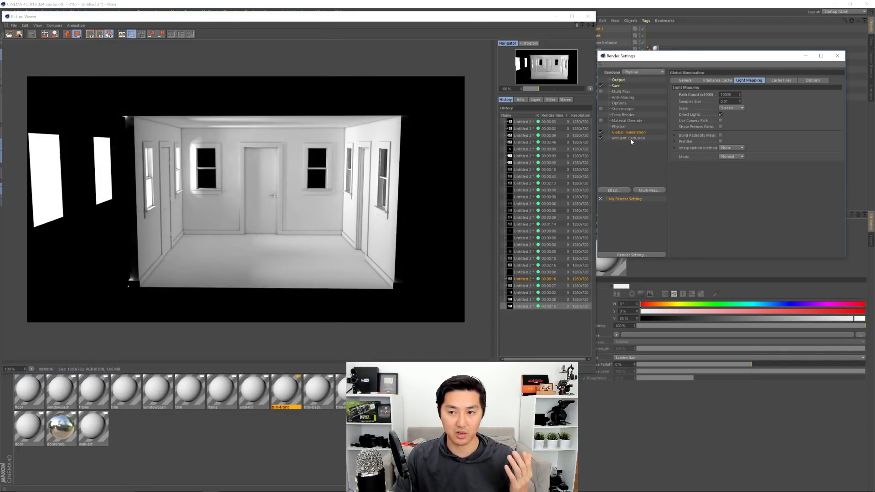
{"action": "left_click", "coordinate": [631, 139]}
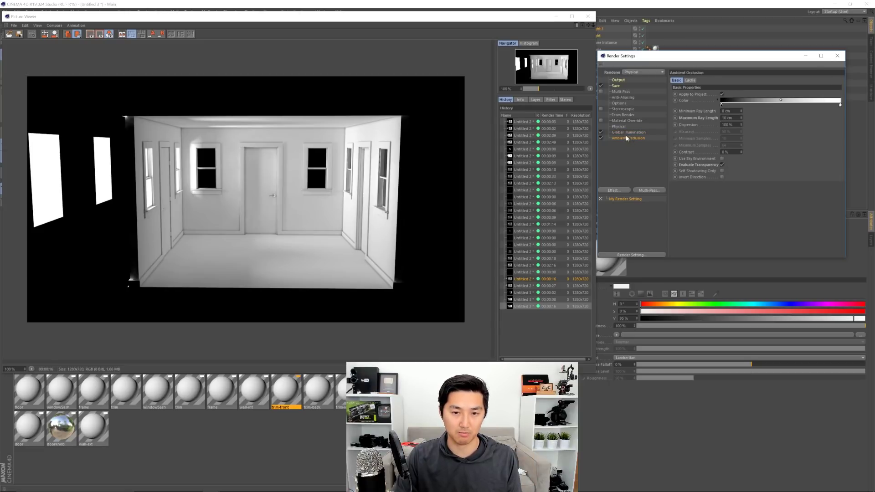
{"action": "left_click", "coordinate": [624, 127]}
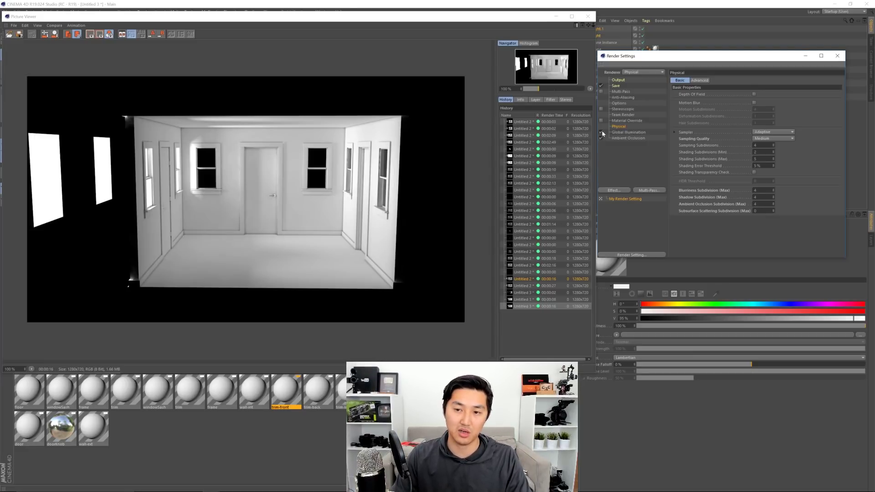
Close the Render Settings and the Picture Viewer and clear the material selection
{"action": "left_click", "coordinate": [837, 56]}
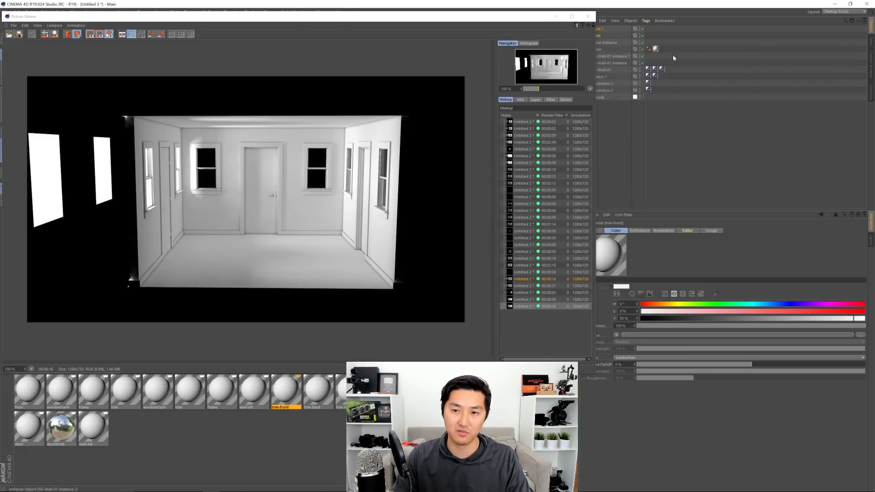
{"action": "left_click", "coordinate": [589, 18]}
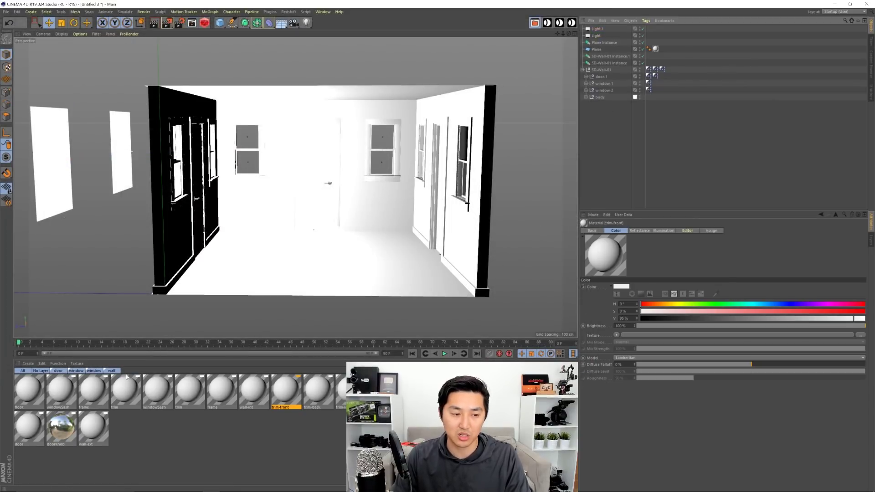
{"action": "left_click", "coordinate": [140, 431]}
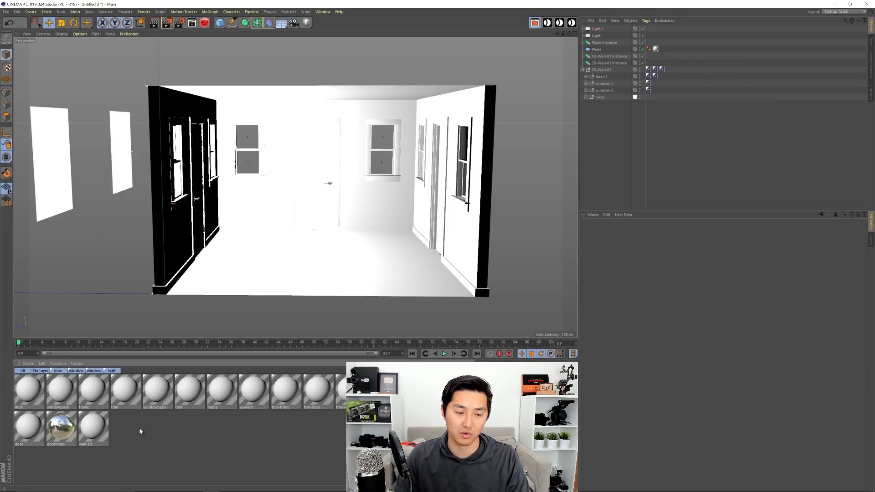
Create a new PBR material, Mat, and inspect its Color and Reflectance channels
{"action": "left_click", "coordinate": [28, 363]}
{"action": "left_click", "coordinate": [41, 375]}
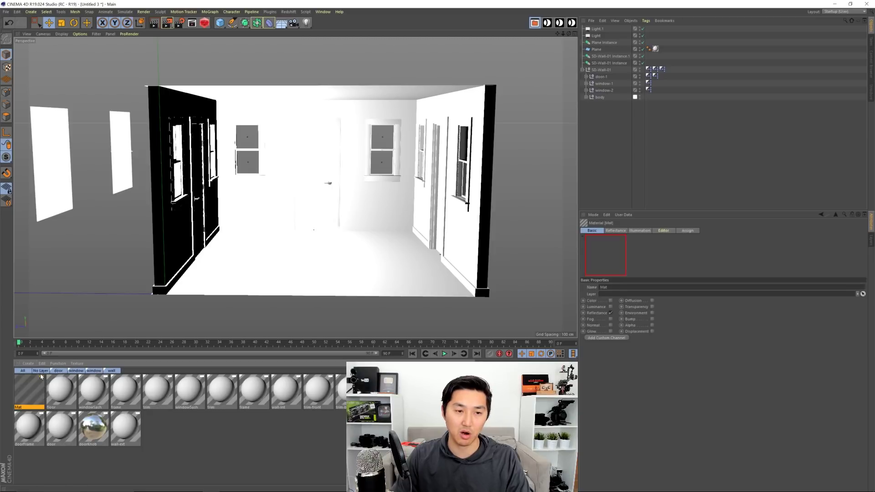
{"action": "double_click", "coordinate": [30, 388]}
{"action": "left_click_drag", "start_coordinate": [240, 41], "coordinate": [388, 61]}
{"action": "left_click", "coordinate": [256, 128]}
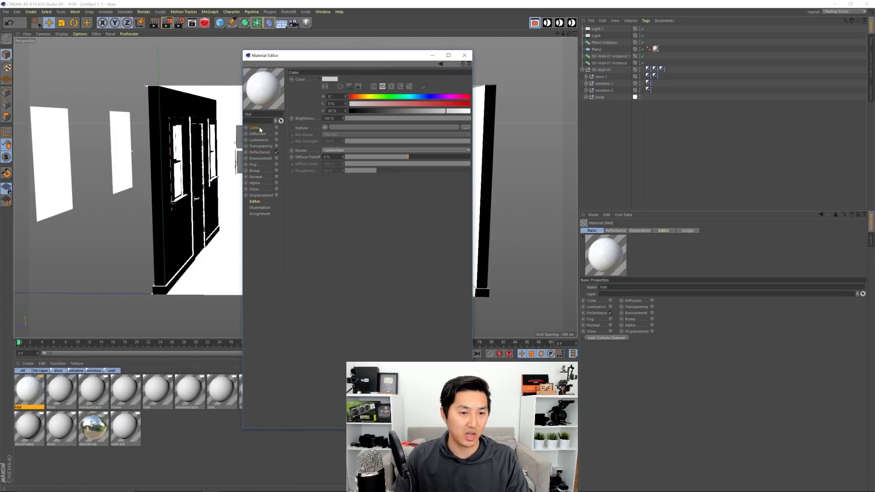
{"action": "left_click", "coordinate": [259, 152]}
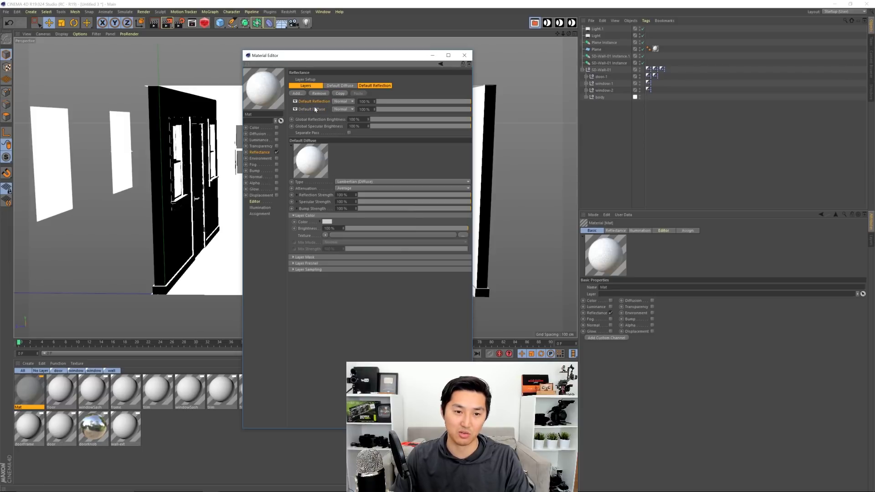
Apply the Mat material to the floor Plane and delete the extra texture tag
{"action": "left_click", "coordinate": [464, 56]}
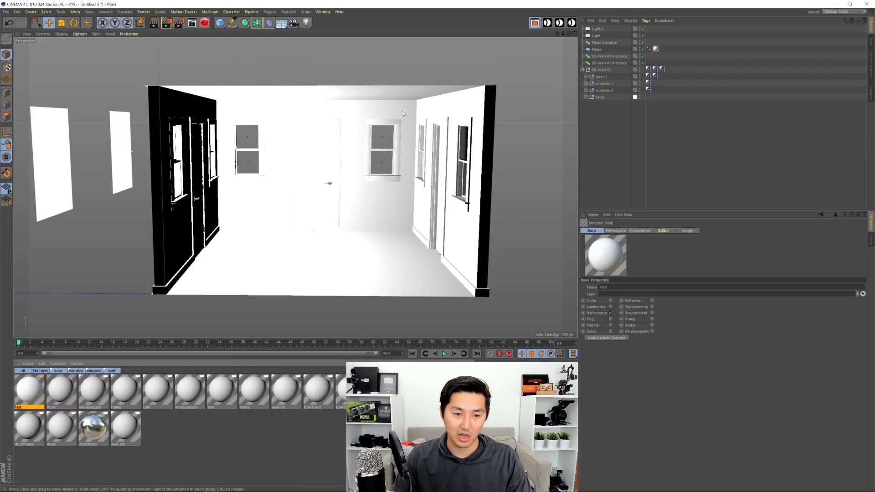
{"action": "left_click_drag", "start_coordinate": [25, 395], "coordinate": [313, 283]}
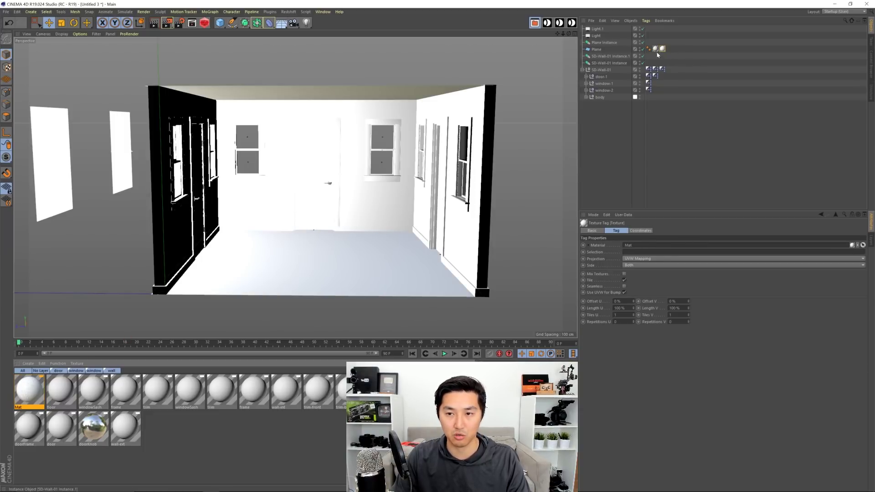
{"action": "key", "text": "Delete"}
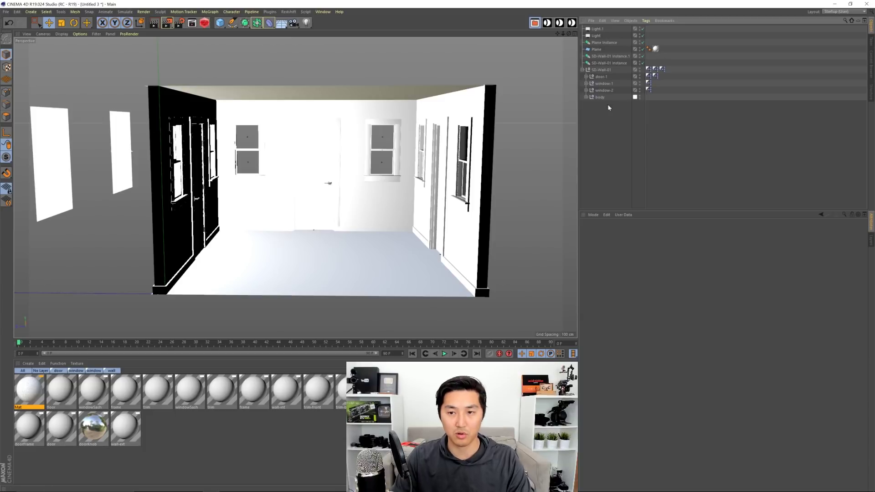
Turn off PBR Materials on SD-Wall-01, door-1, window-1 and window-2
{"action": "left_click", "coordinate": [601, 70]}
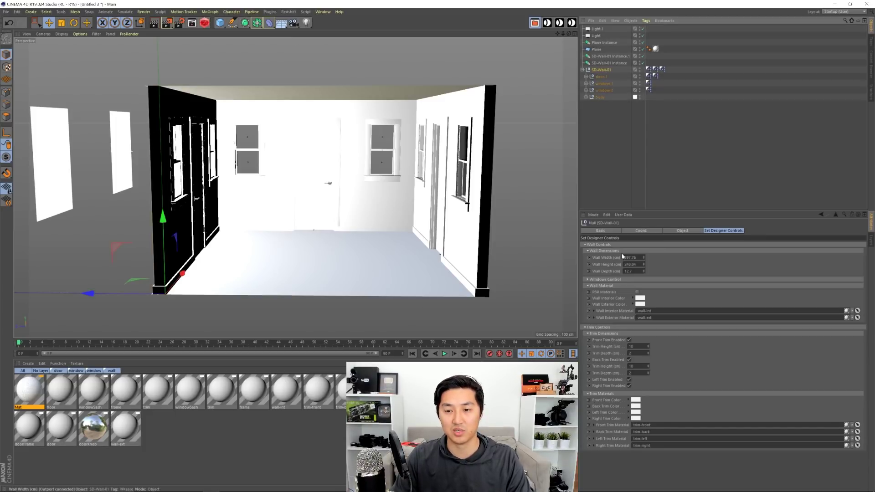
{"action": "left_click", "coordinate": [638, 293]}
{"action": "left_click", "coordinate": [601, 77]}
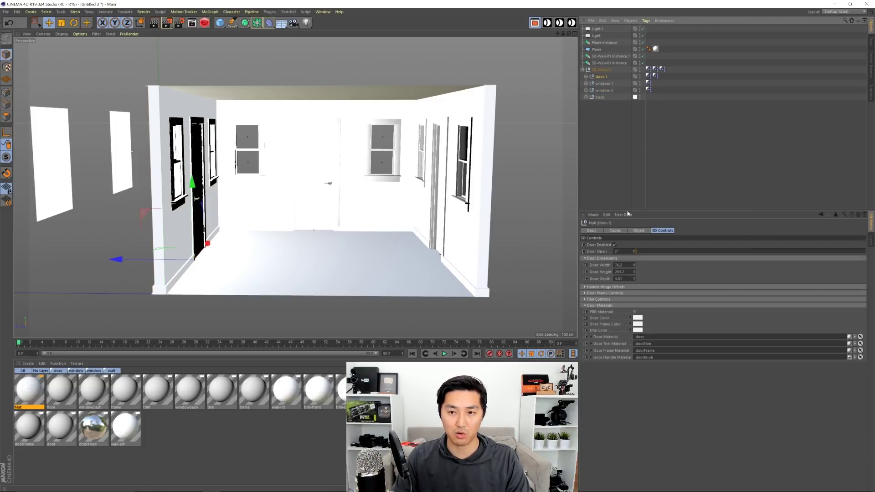
{"action": "left_click", "coordinate": [604, 84]}
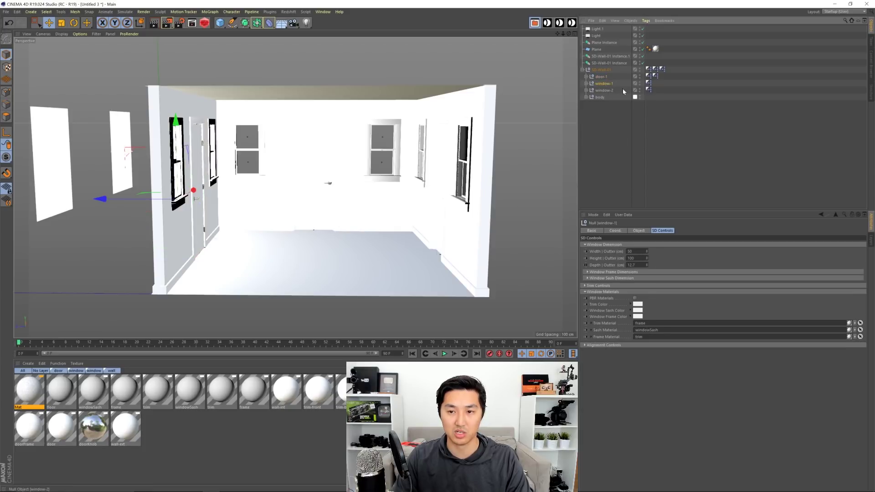
{"action": "left_click", "coordinate": [624, 91], "text": "ctrl"}
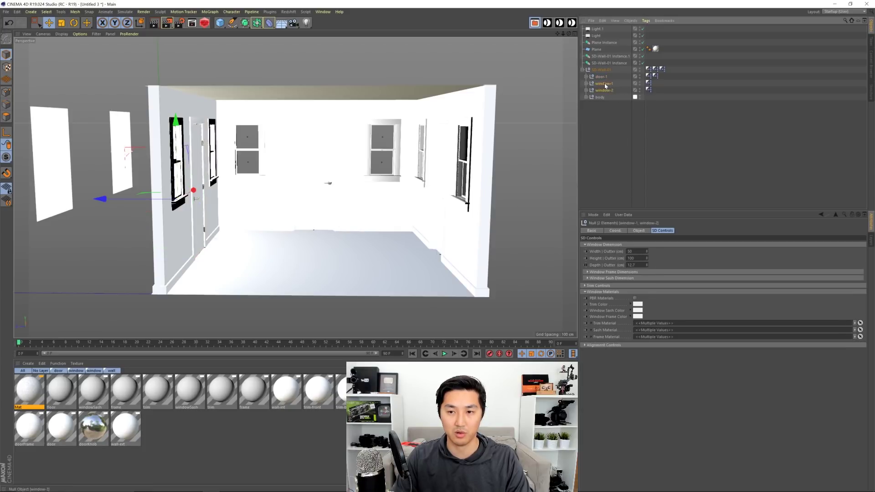
{"action": "left_click", "coordinate": [626, 197]}
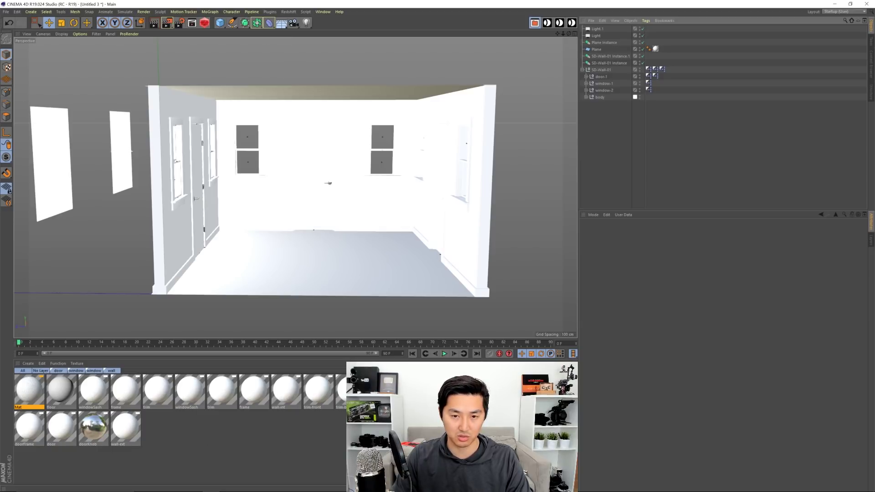
Place Render Settings beside the viewport and keep Embree (Faster) as the Physical raytracing engine
{"action": "left_click", "coordinate": [179, 22]}
{"action": "left_click_drag", "start_coordinate": [662, 58], "coordinate": [498, 80]}
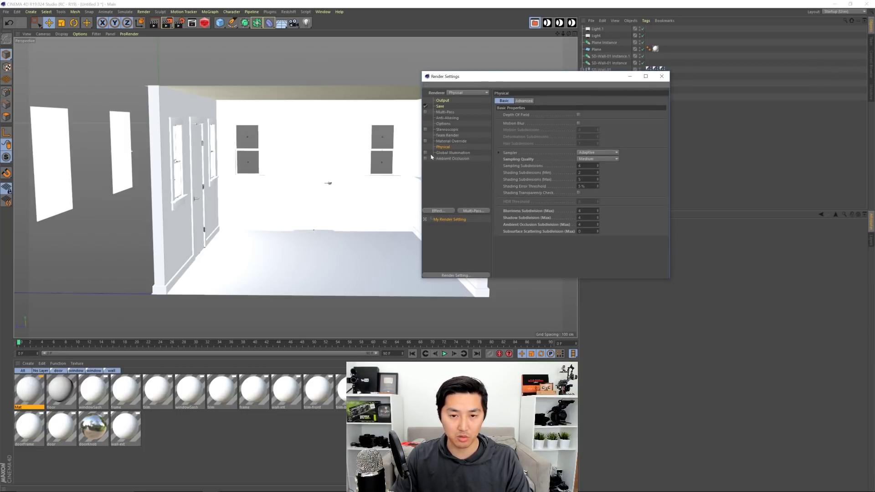
{"action": "left_click", "coordinate": [594, 159]}
{"action": "left_click", "coordinate": [589, 166]}
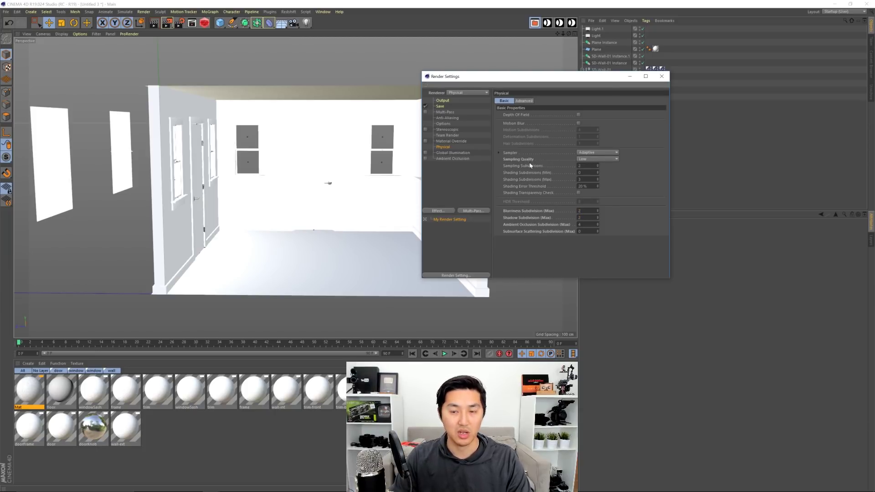
{"action": "left_click", "coordinate": [525, 102]}
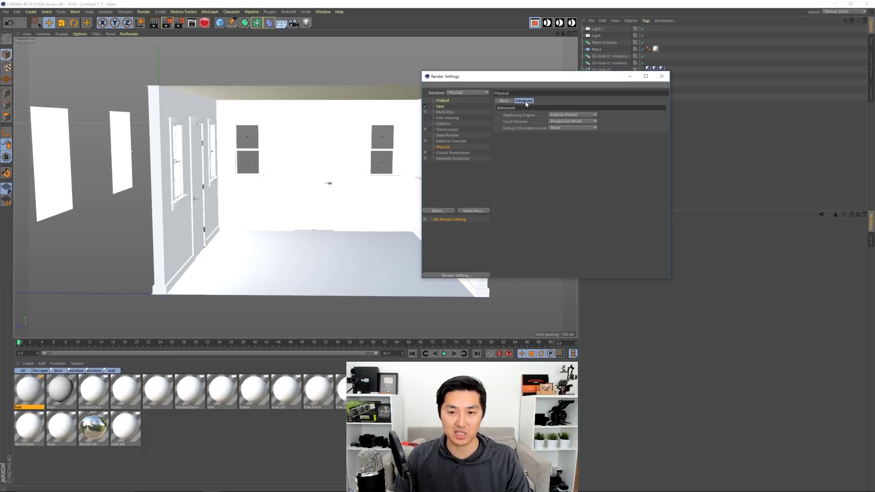
{"action": "left_click", "coordinate": [568, 117]}
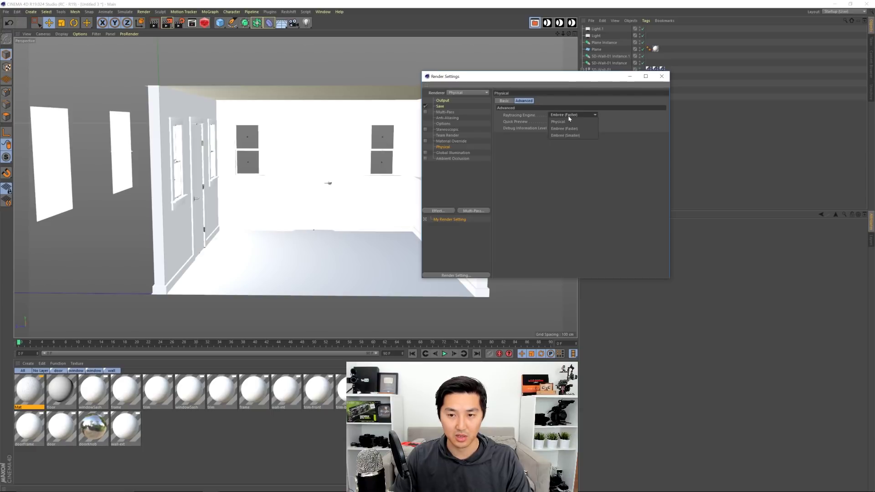
{"action": "left_click", "coordinate": [564, 128]}
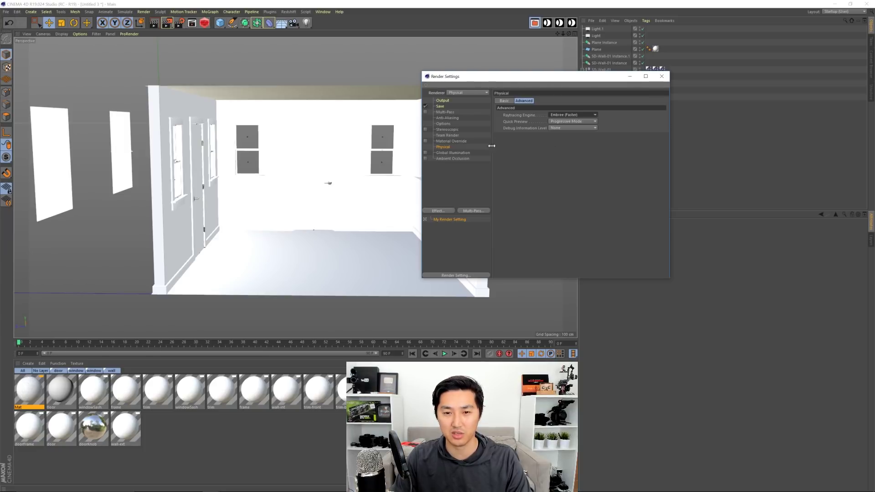
Set Physical Sampling Quality to Preview and Ambient Occlusion Subdivision (Max) to 0
{"action": "left_click", "coordinate": [460, 153]}
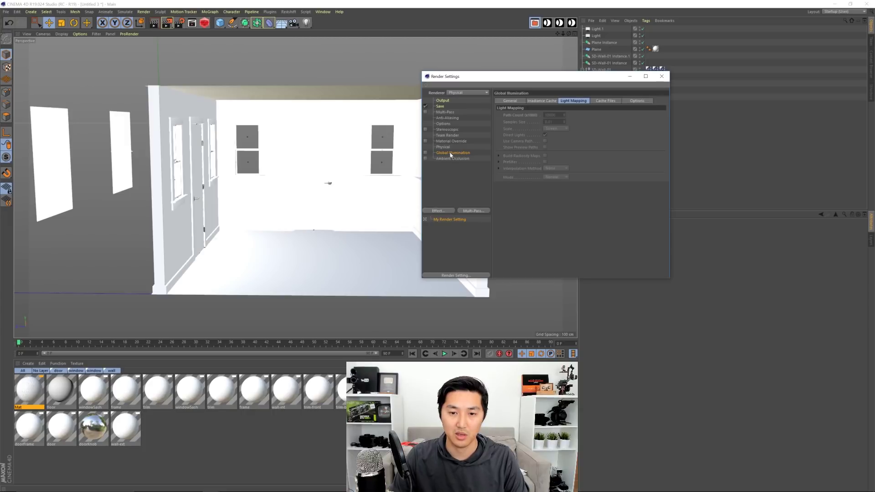
{"action": "left_click", "coordinate": [443, 147]}
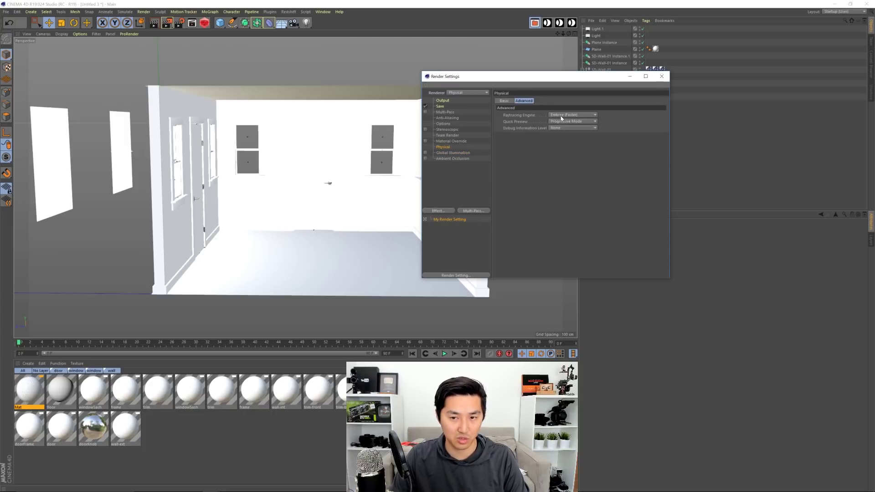
{"action": "left_click", "coordinate": [504, 101]}
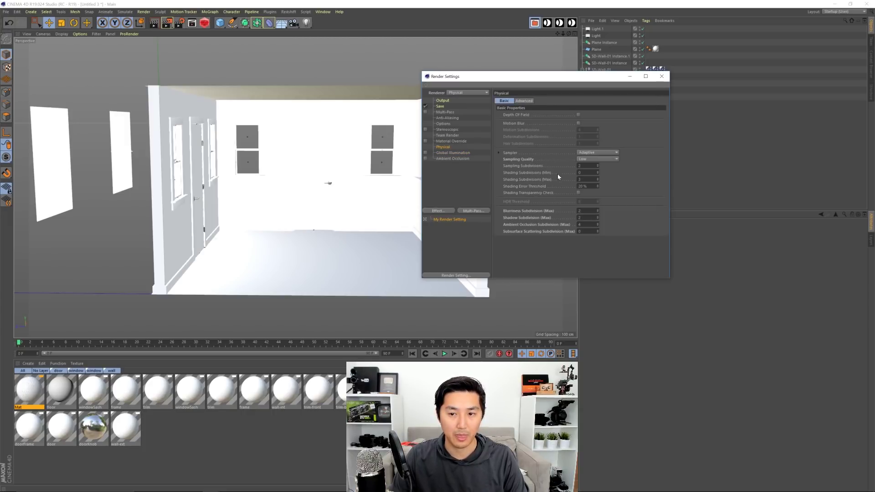
{"action": "left_click", "coordinate": [592, 159]}
{"action": "left_click", "coordinate": [592, 166]}
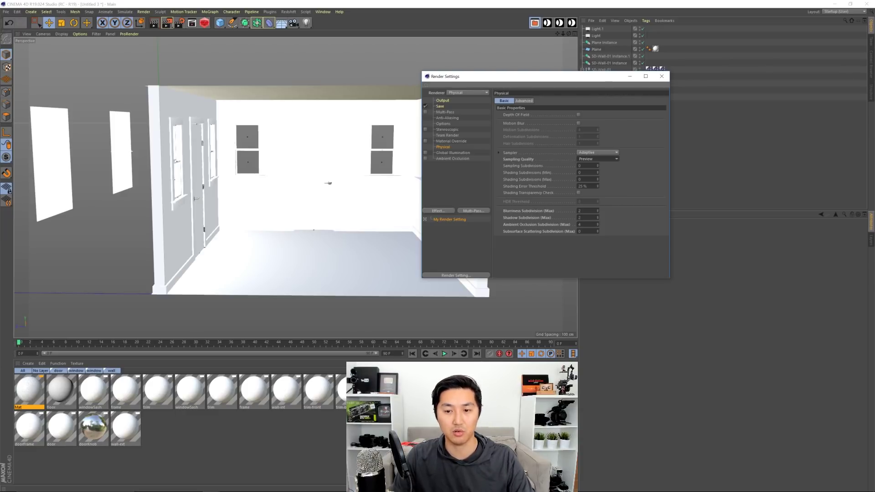
{"action": "left_click_drag", "start_coordinate": [597, 224], "coordinate": [556, 220]}
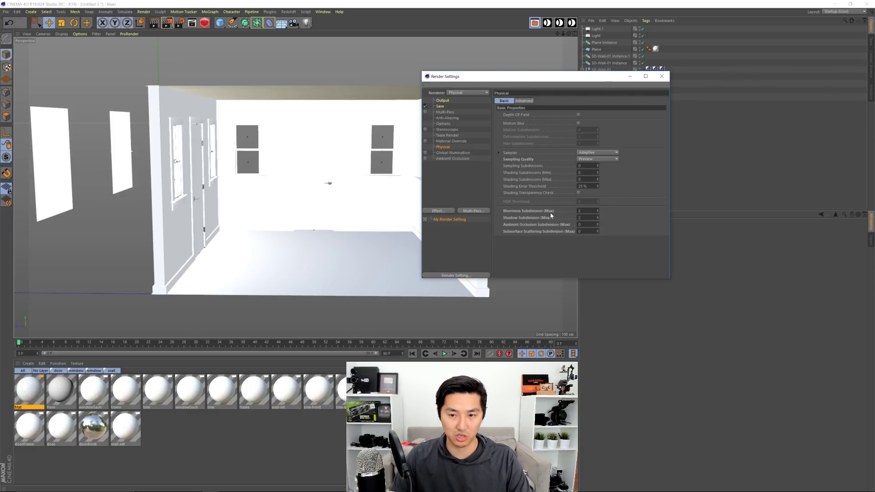
{"action": "left_click", "coordinate": [662, 76]}
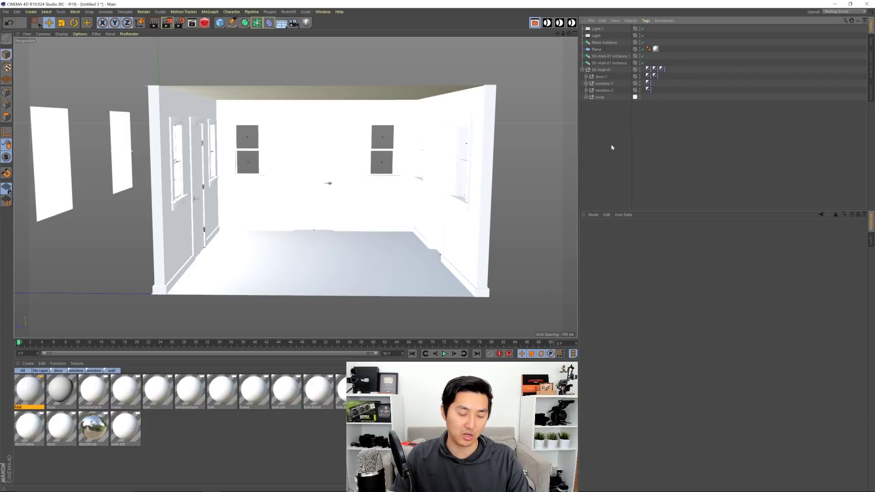
Render to the Picture Viewer and arrange the Render Settings window beside it
{"action": "key", "text": "shift+r"}
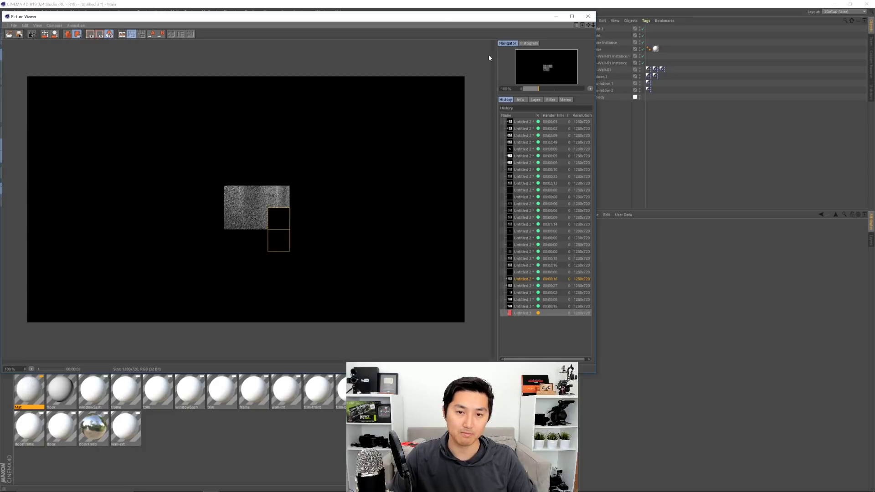
{"action": "left_click_drag", "start_coordinate": [442, 21], "coordinate": [443, 48]}
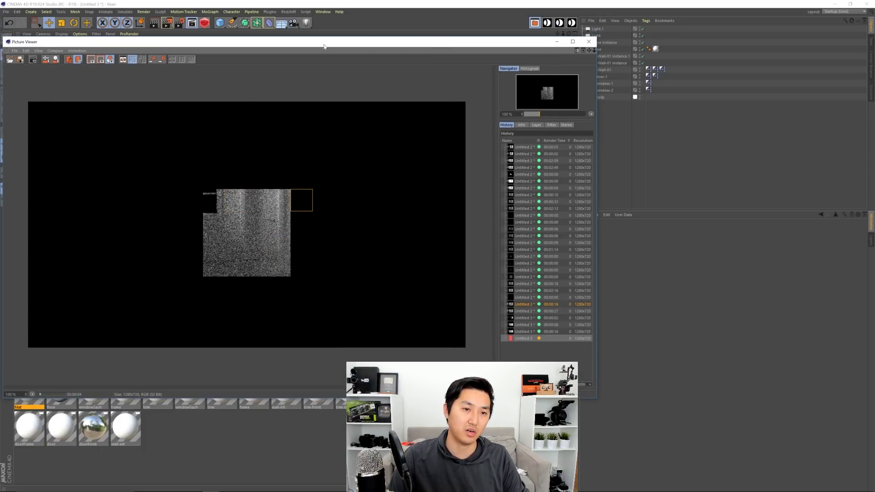
{"action": "left_click", "coordinate": [179, 22]}
{"action": "left_click_drag", "start_coordinate": [502, 73], "coordinate": [683, 41]}
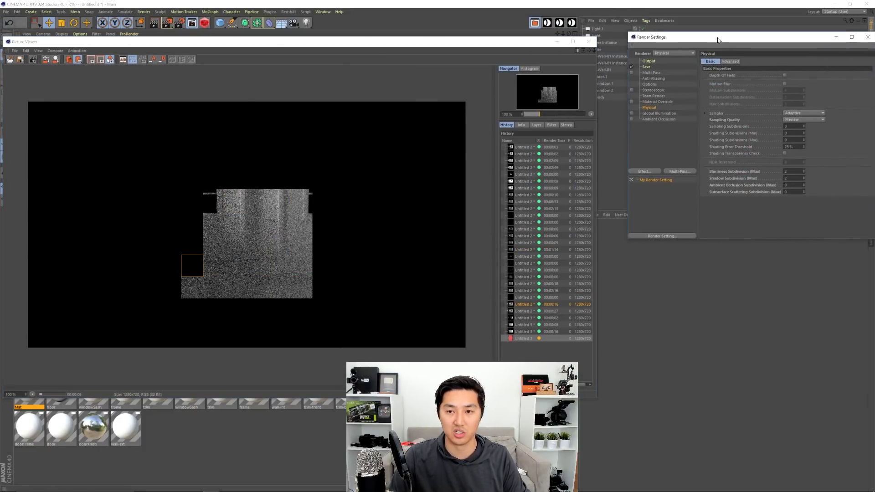
{"action": "left_click_drag", "start_coordinate": [575, 43], "coordinate": [579, 32]}
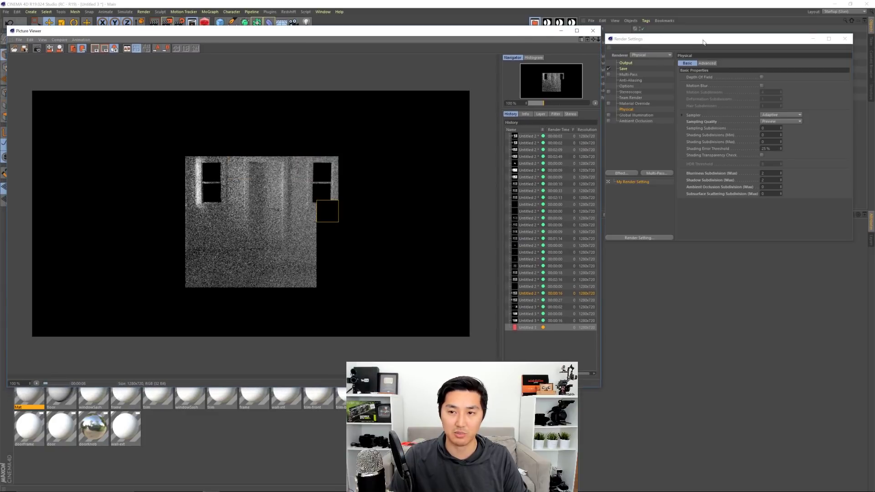
{"action": "left_click_drag", "start_coordinate": [704, 42], "coordinate": [705, 33]}
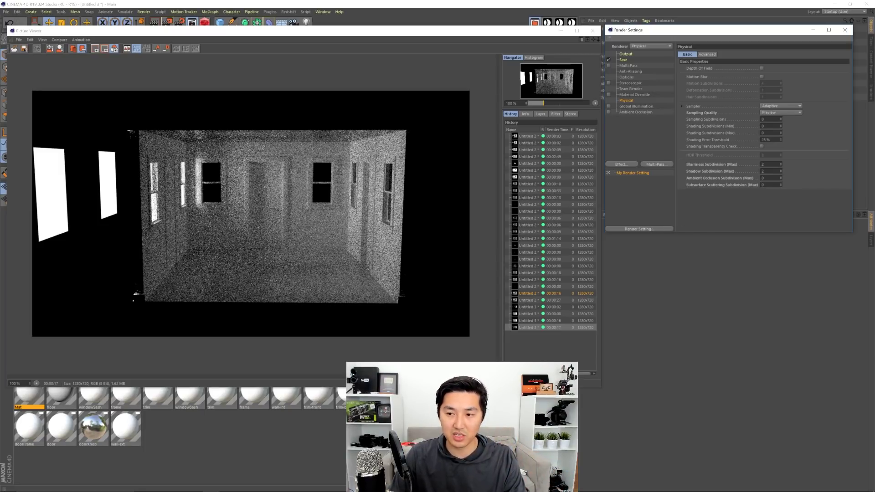
Commit Shadow Subdivision (Max) of 1, re-render, and set Sampling Quality to Low
{"action": "key", "text": "Return"}
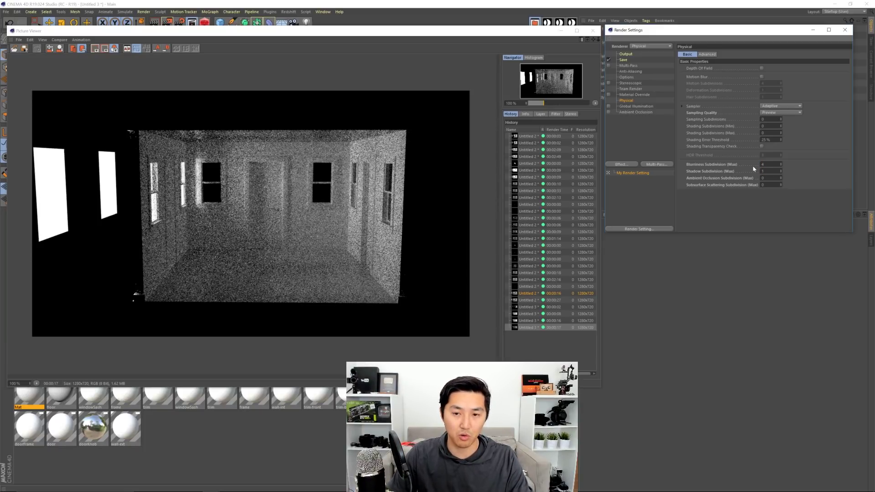
{"action": "key", "text": "shift+r"}
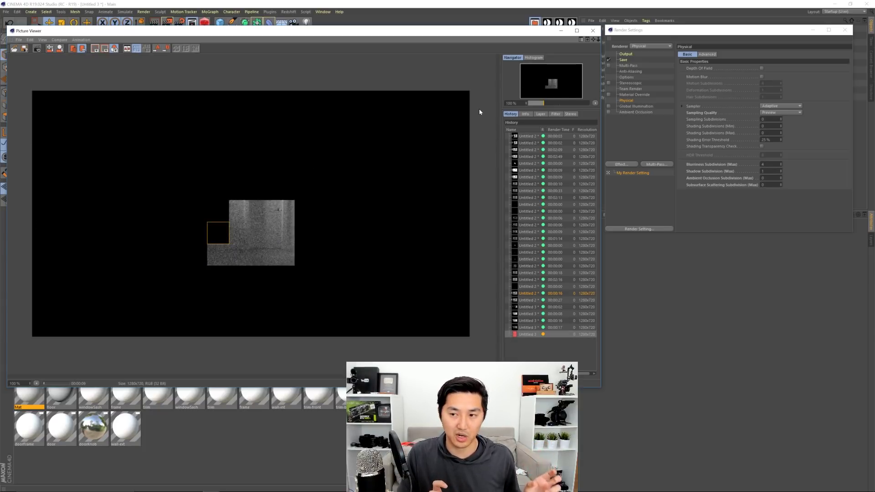
{"action": "left_click", "coordinate": [779, 112]}
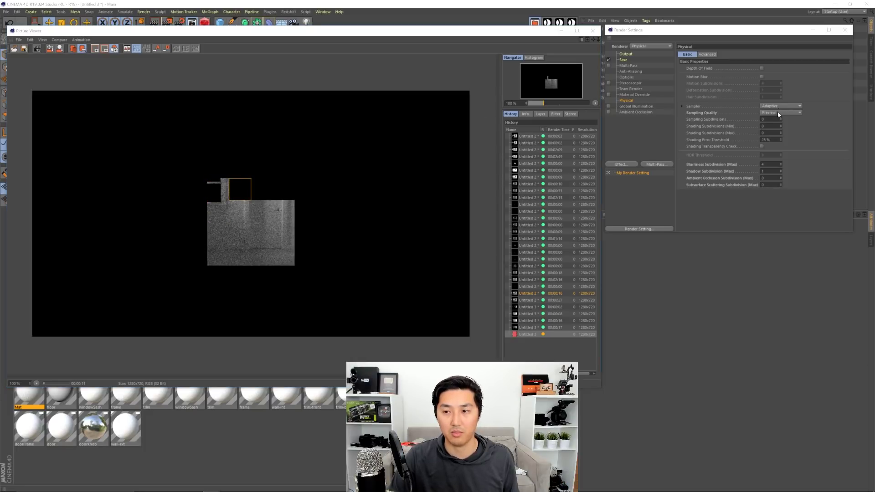
{"action": "left_click", "coordinate": [775, 129]}
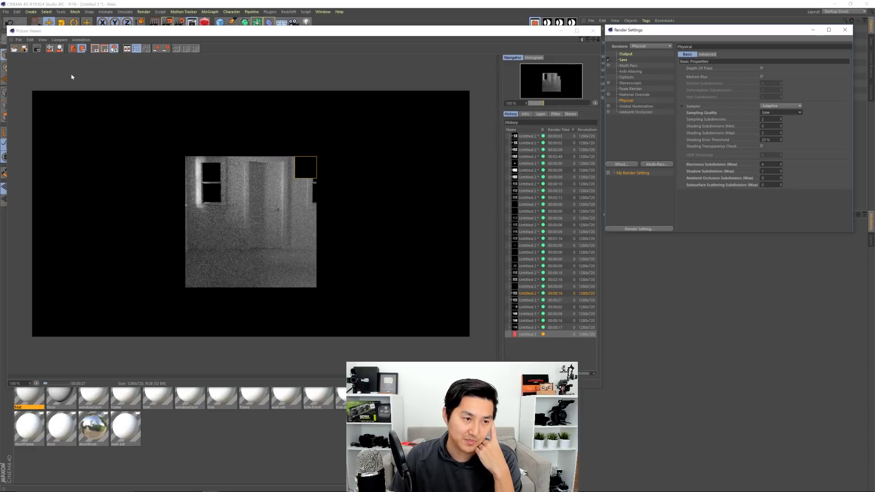
Stop the in-progress Picture Viewer render and confirm with Yes
{"action": "left_click", "coordinate": [36, 48]}
{"action": "left_click", "coordinate": [443, 276]}
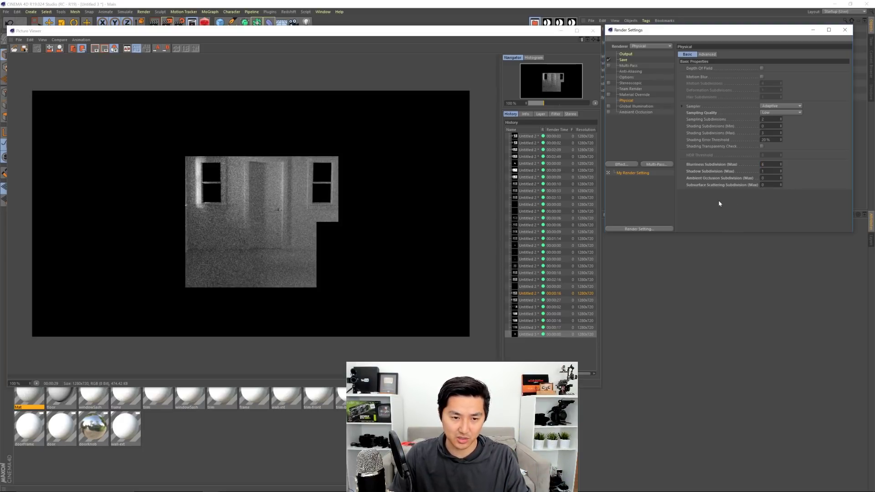
Enter 4 for Shadow Subdivision (Max) and start a new Shift+R render
{"action": "type", "text": "4"}
{"action": "key", "text": "Return"}
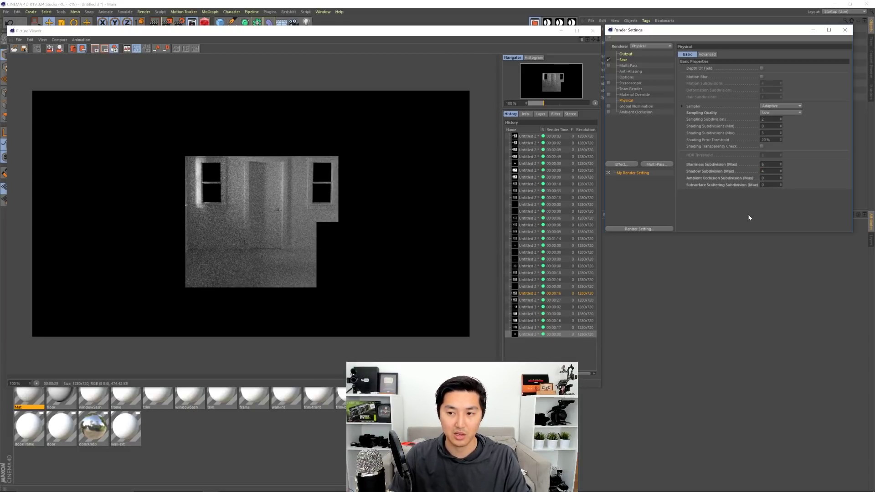
{"action": "key", "text": "shift+r"}
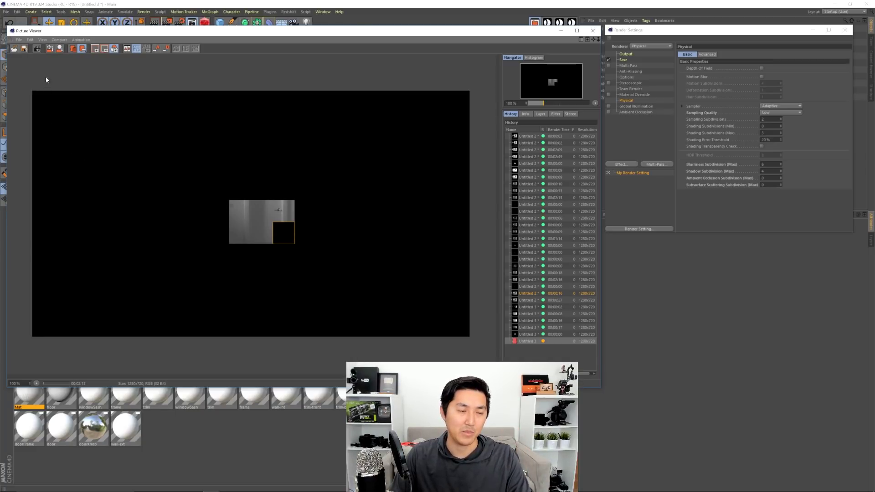
Stop the render, close Picture Viewer and Render Settings, and apply the floor material to the Plane
{"action": "left_click", "coordinate": [37, 49]}
{"action": "left_click", "coordinate": [443, 276]}
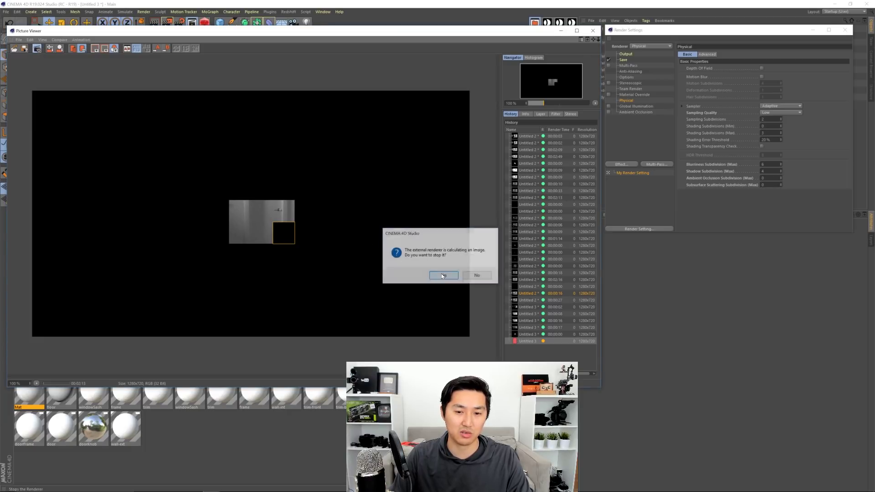
{"action": "left_click", "coordinate": [642, 117]}
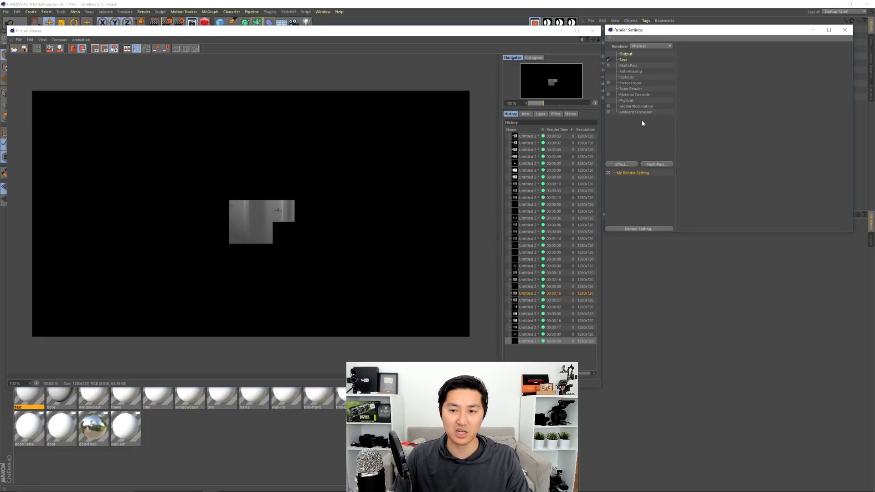
{"action": "left_click", "coordinate": [593, 30]}
{"action": "left_click", "coordinate": [845, 30]}
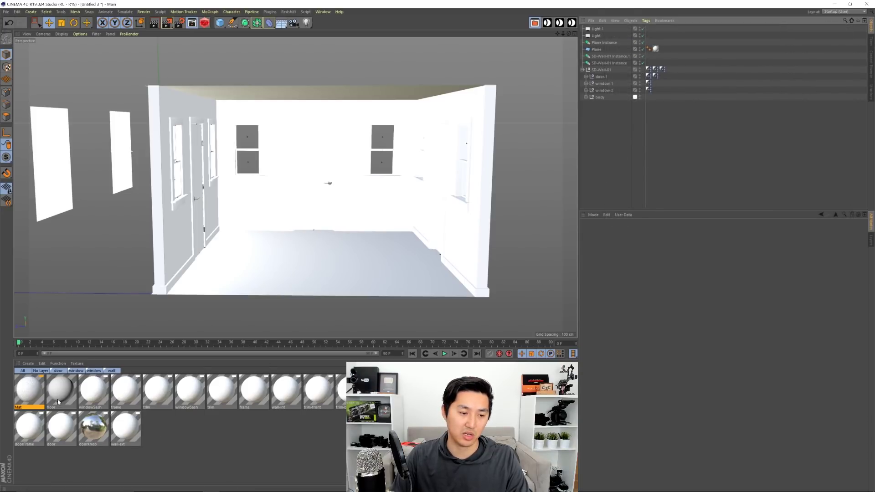
{"action": "left_click_drag", "start_coordinate": [61, 389], "coordinate": [396, 275]}
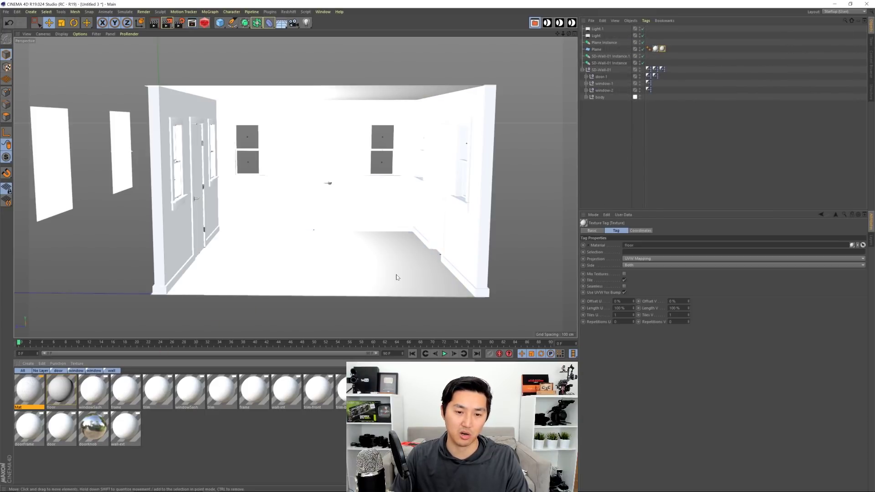
Untick PBR Materials on SD-Wall-01 and both windows, then render to the Picture Viewer
{"action": "left_click", "coordinate": [613, 143]}
{"action": "left_click", "coordinate": [602, 70]}
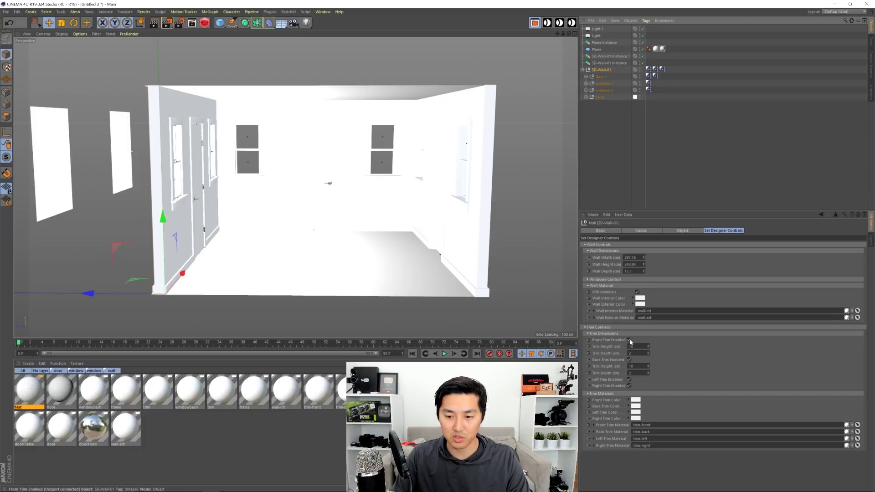
{"action": "left_click", "coordinate": [638, 292]}
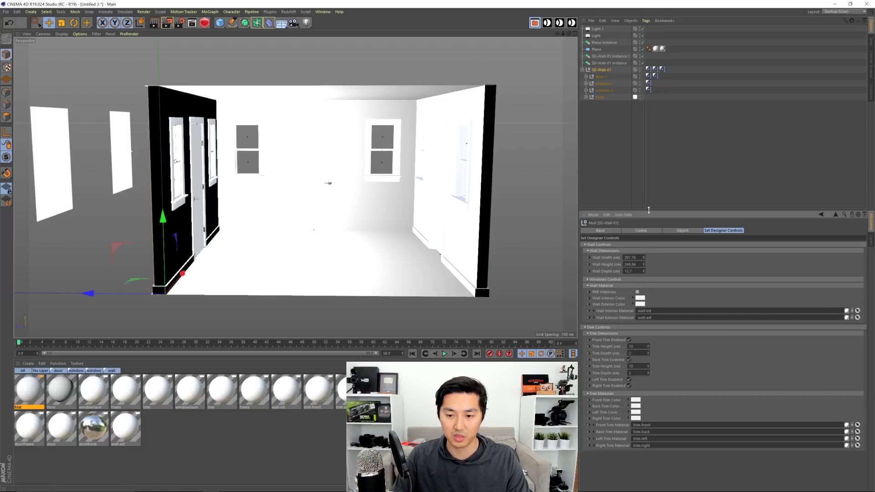
{"action": "left_click", "coordinate": [603, 83]}
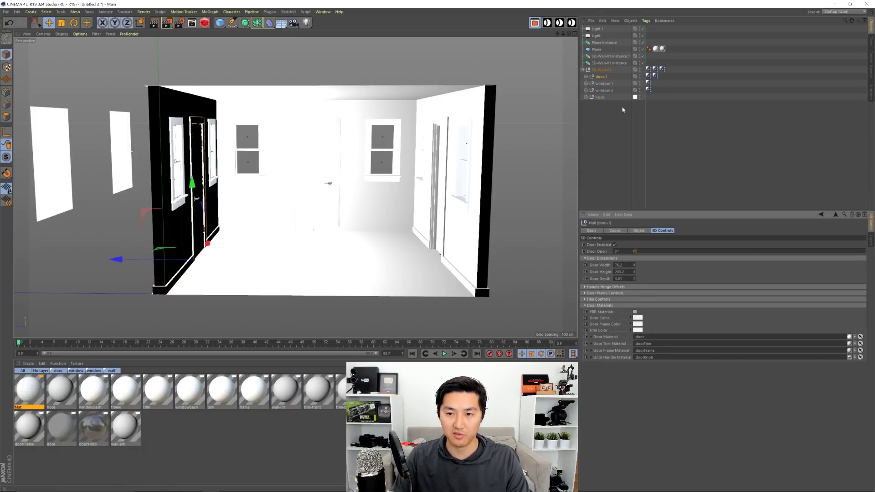
{"action": "left_click", "coordinate": [603, 90], "text": "ctrl"}
{"action": "left_click", "coordinate": [635, 299]}
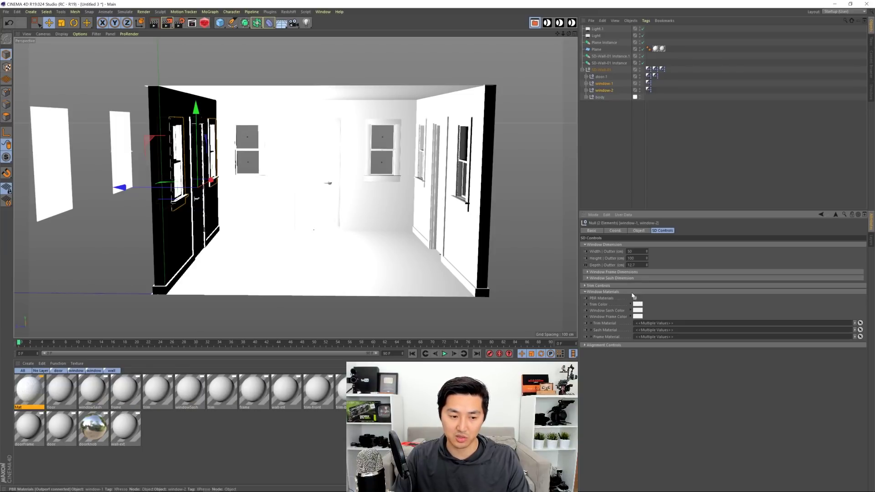
{"action": "left_click", "coordinate": [612, 144]}
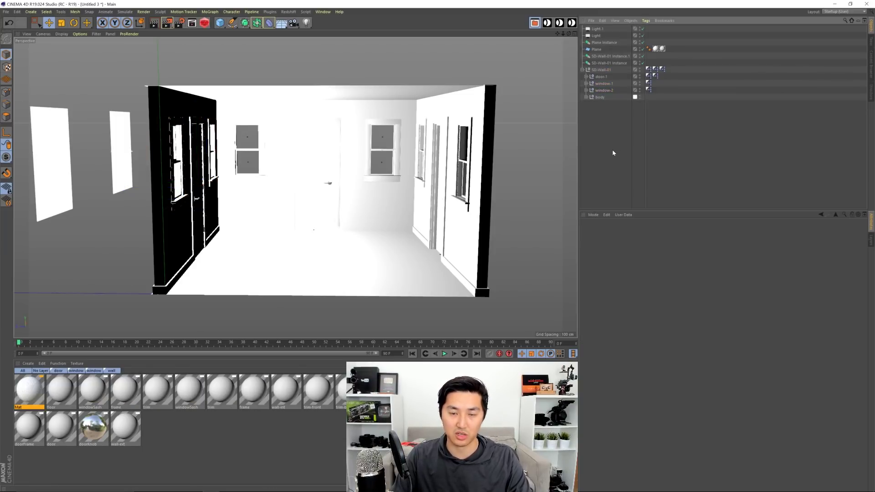
{"action": "left_click", "coordinate": [192, 22]}
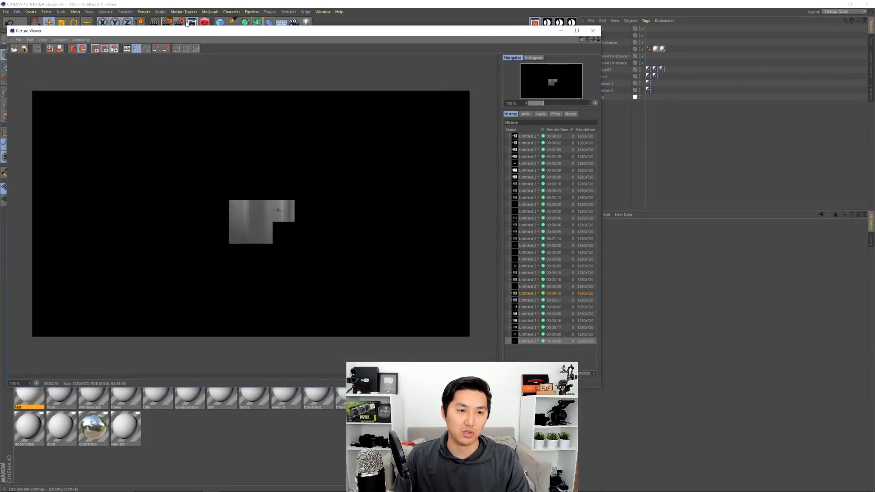
Enable Global Illumination and Ambient Occlusion in the Render Settings
{"action": "left_click", "coordinate": [180, 22]}
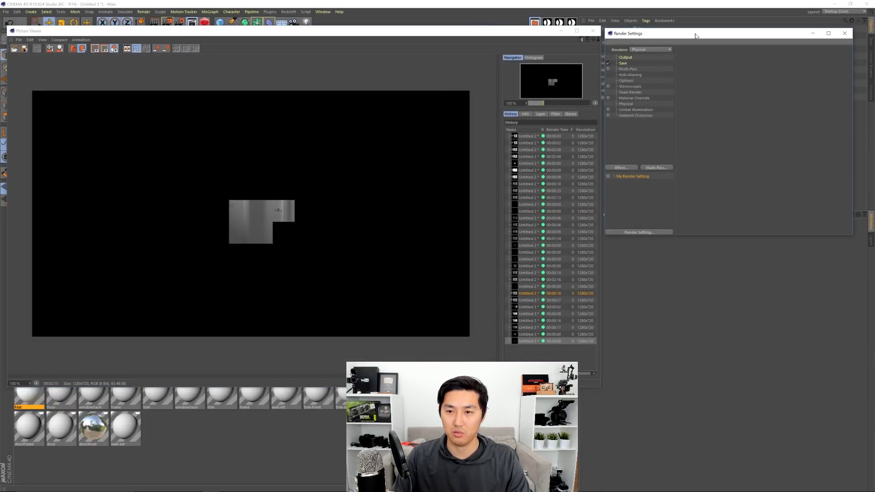
{"action": "left_click", "coordinate": [608, 110]}
{"action": "left_click", "coordinate": [608, 115]}
{"action": "left_click", "coordinate": [626, 104]}
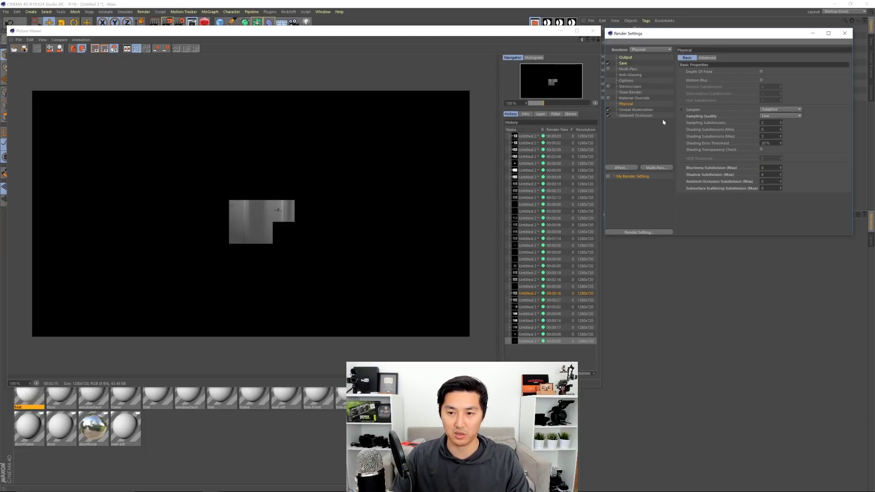
Set GI Primary and Secondary Method to QMC, expand Samples, and render with Shift+R
{"action": "left_click", "coordinate": [640, 112]}
{"action": "left_click", "coordinate": [693, 58]}
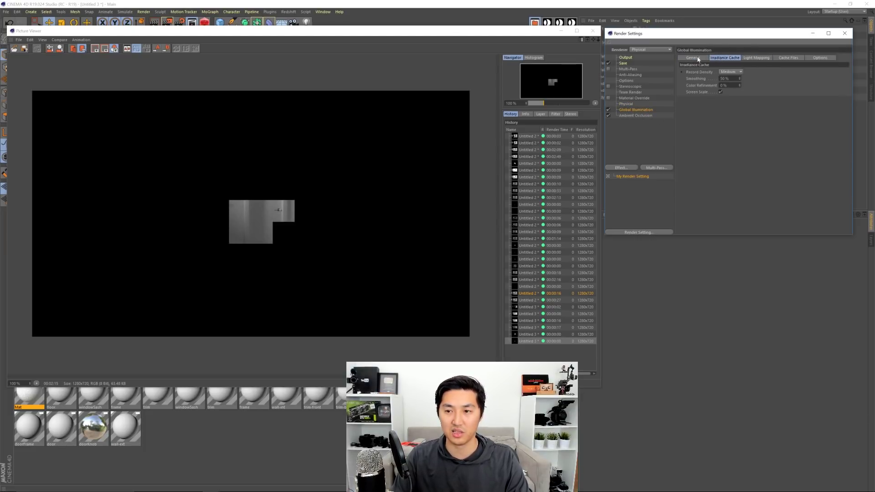
{"action": "left_click", "coordinate": [746, 80]}
{"action": "left_click", "coordinate": [750, 86]}
{"action": "left_click", "coordinate": [746, 87]}
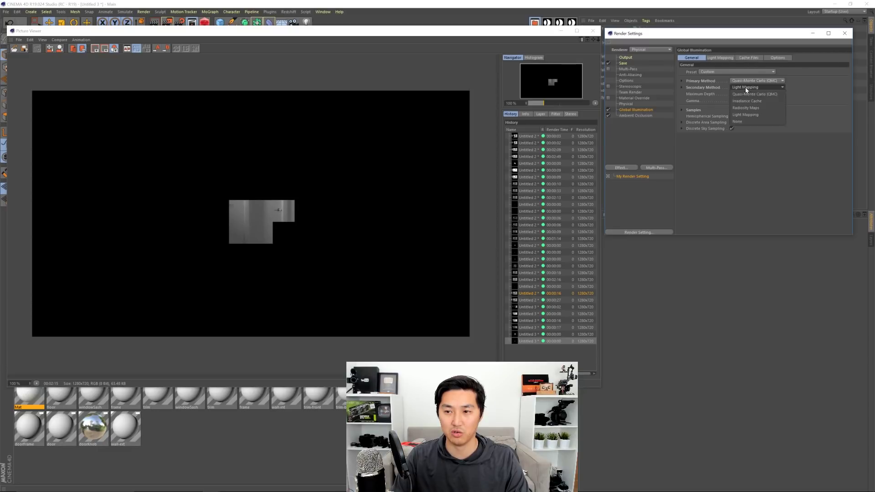
{"action": "left_click", "coordinate": [748, 87]}
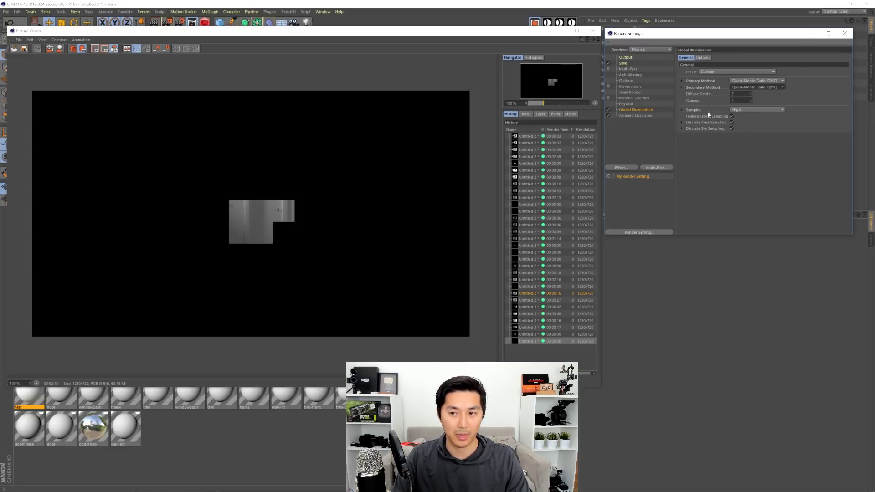
{"action": "left_click", "coordinate": [682, 110]}
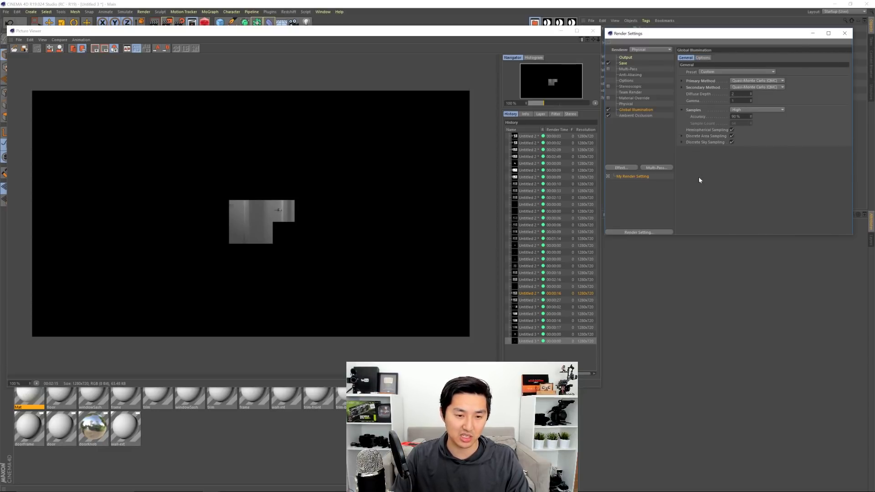
{"action": "key", "text": "shift+r"}
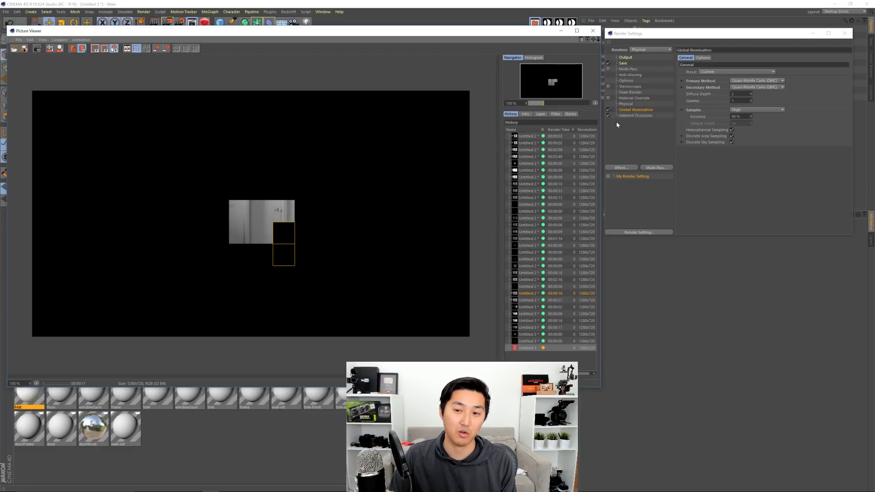
Stop the running render and bring the Global Illumination settings to the front
{"action": "left_click", "coordinate": [626, 103]}
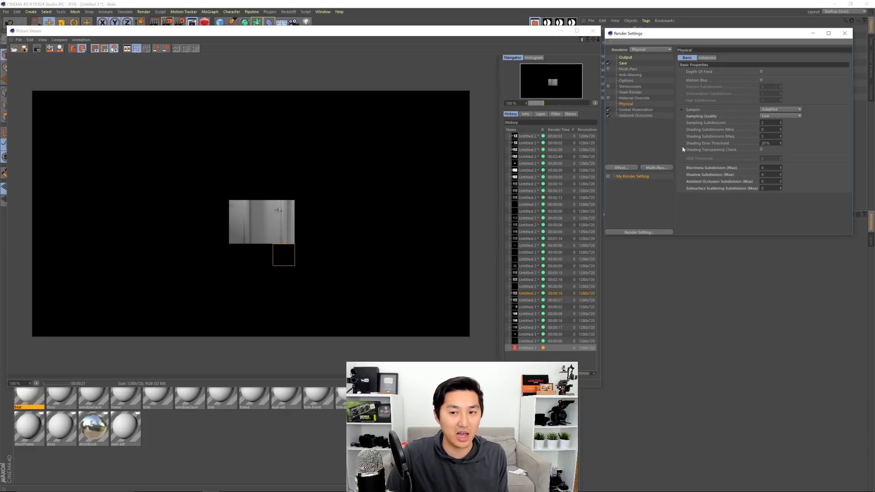
{"action": "left_click", "coordinate": [644, 110]}
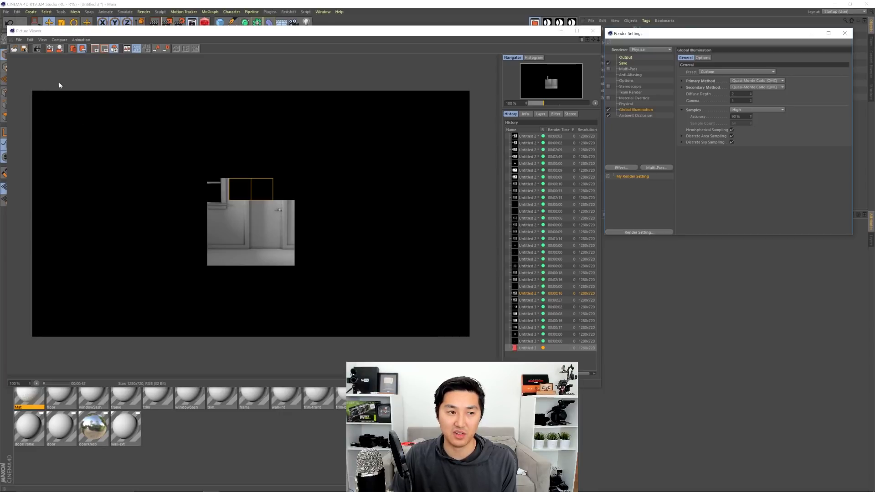
{"action": "left_click", "coordinate": [37, 49]}
{"action": "left_click", "coordinate": [441, 275]}
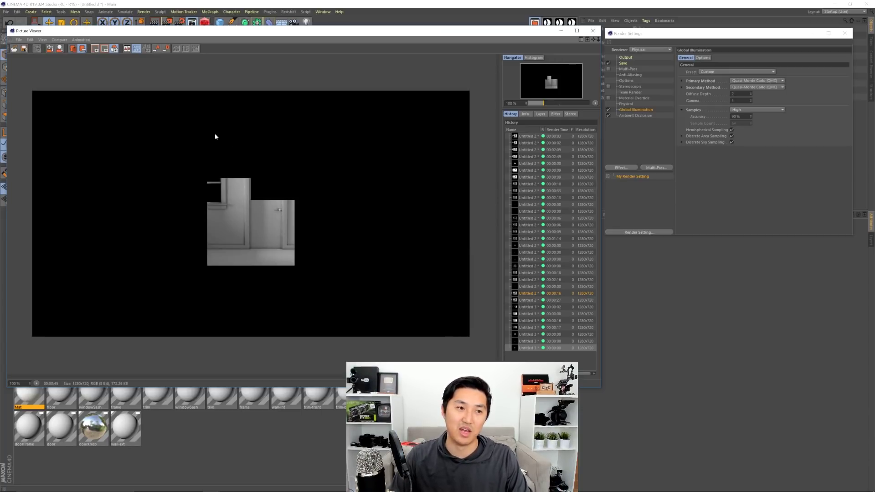
{"action": "left_click", "coordinate": [671, 36]}
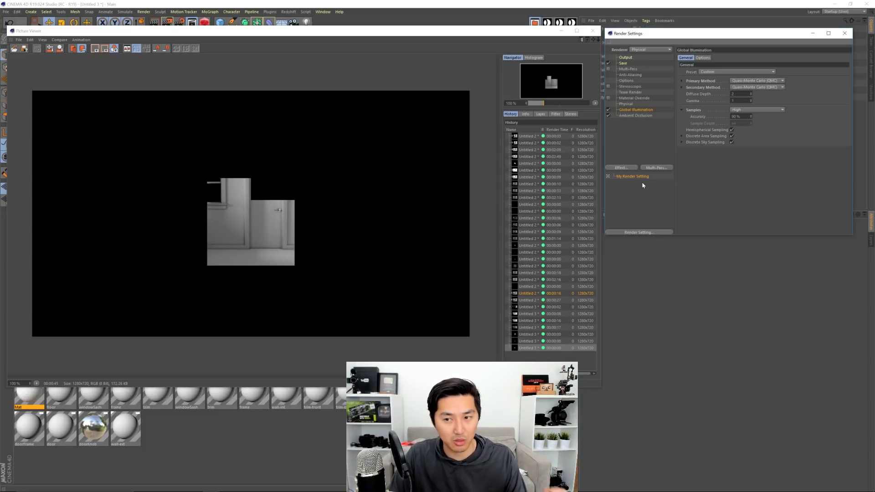
Set Secondary Method to Light Mapping while keeping Primary Method as Quasi-Monte Carlo
{"action": "left_click", "coordinate": [750, 87]}
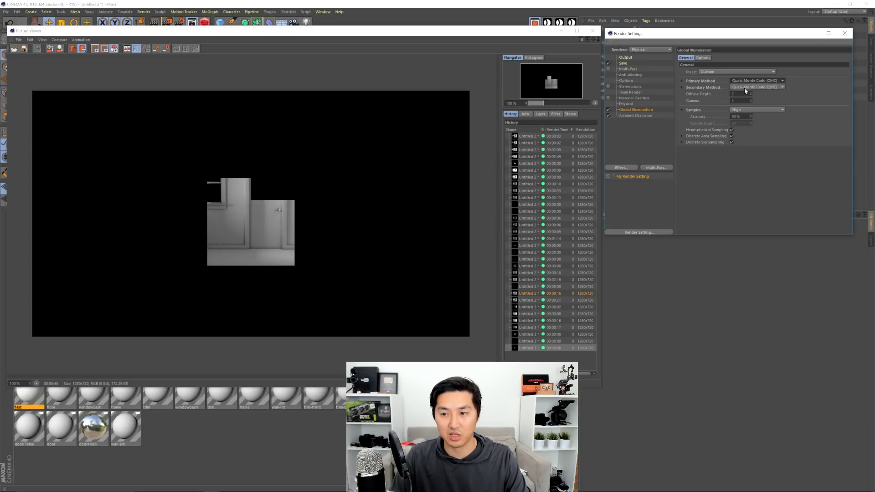
{"action": "left_click", "coordinate": [748, 99]}
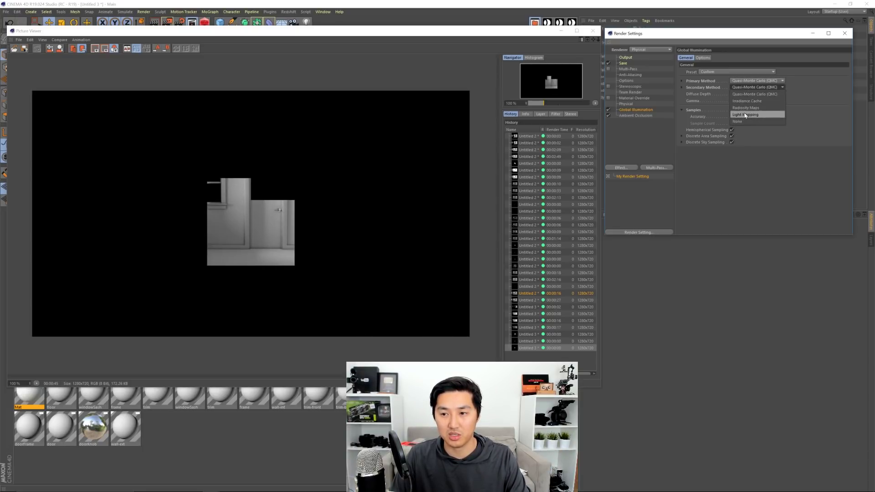
{"action": "left_click", "coordinate": [747, 81]}
{"action": "left_click", "coordinate": [746, 92]}
{"action": "left_click", "coordinate": [747, 81]}
{"action": "left_click", "coordinate": [750, 87]}
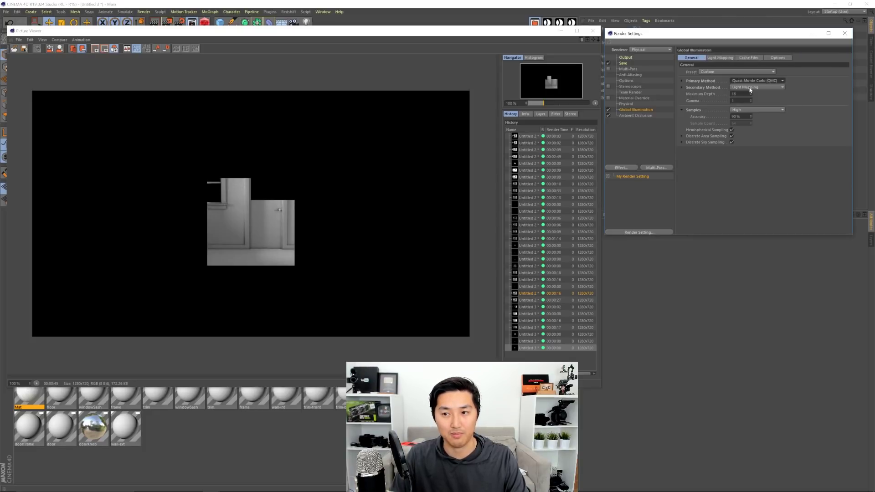
{"action": "left_click", "coordinate": [722, 58]}
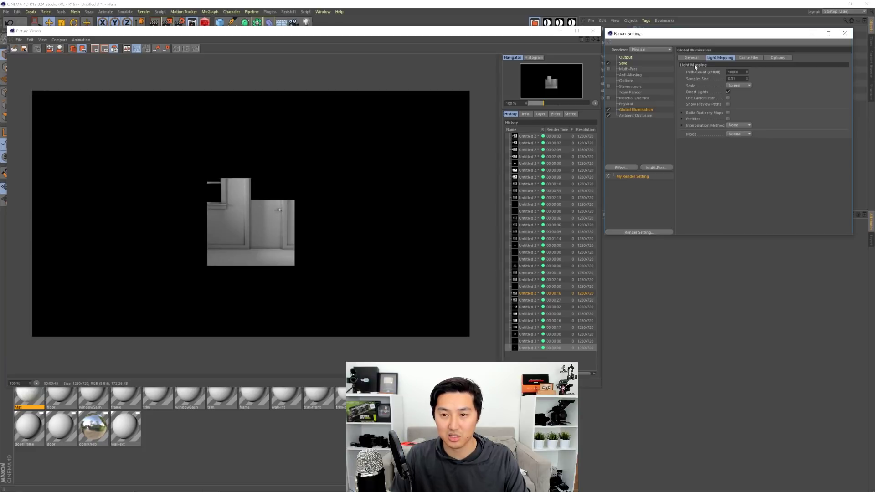
Render the room again to the Picture Viewer with Shift+R
{"action": "left_click", "coordinate": [626, 104]}
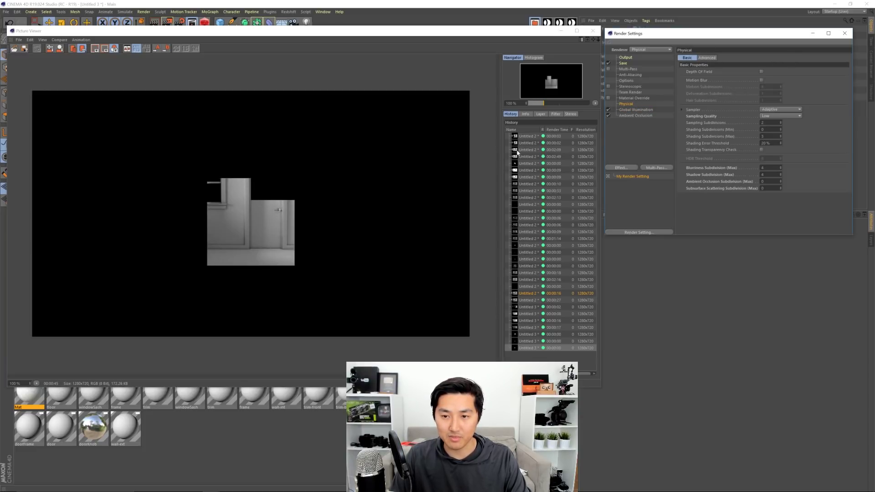
{"action": "left_click", "coordinate": [486, 147]}
{"action": "key", "text": "shift+r"}
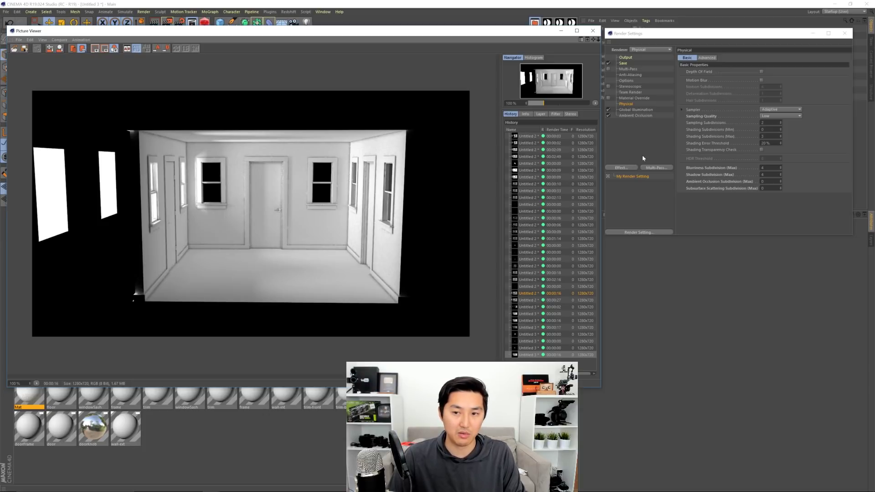
Change the Physical renderer's Sampling Quality to High, briefly checking the Global Illumination page
{"action": "left_click", "coordinate": [645, 132]}
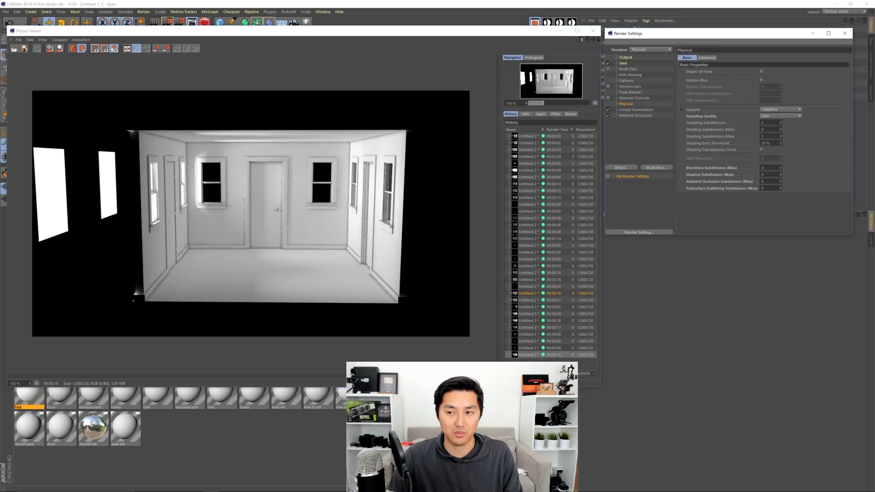
{"action": "left_click", "coordinate": [781, 116]}
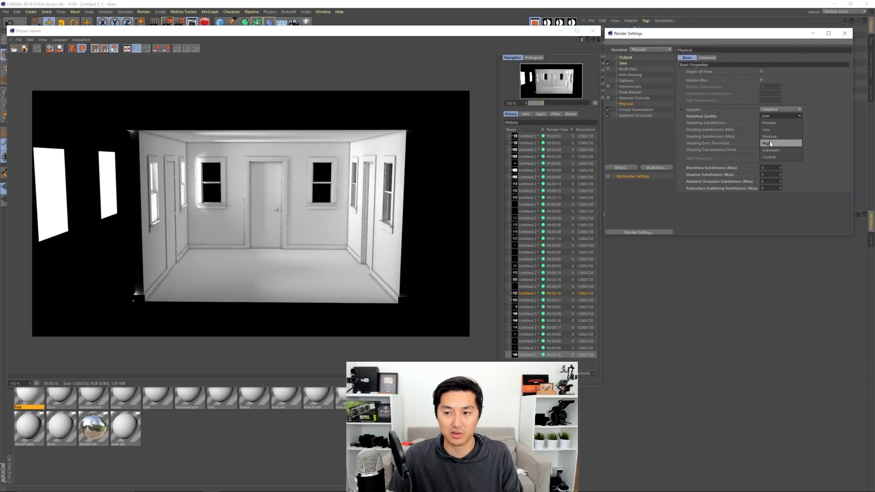
{"action": "left_click", "coordinate": [770, 143]}
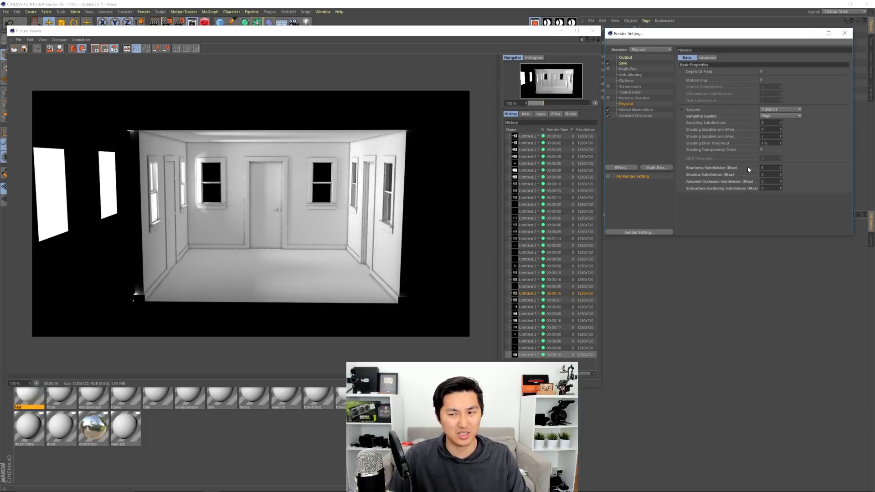
{"action": "left_click", "coordinate": [638, 110]}
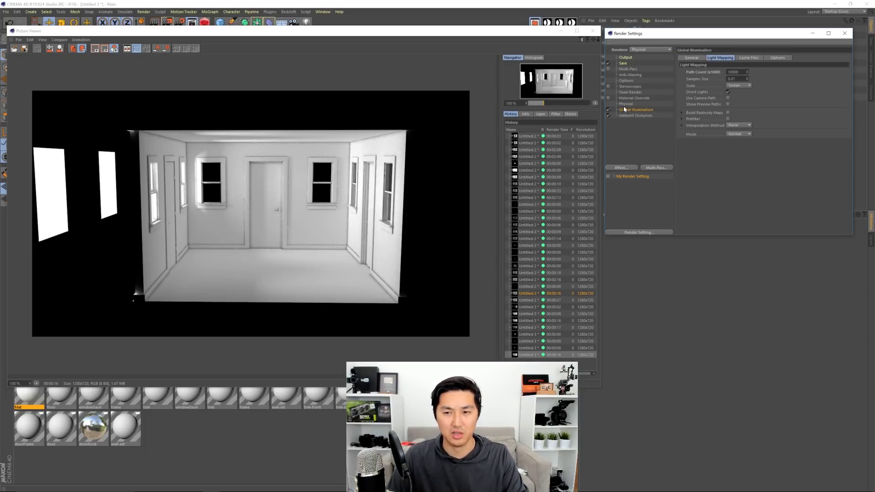
{"action": "left_click", "coordinate": [626, 105]}
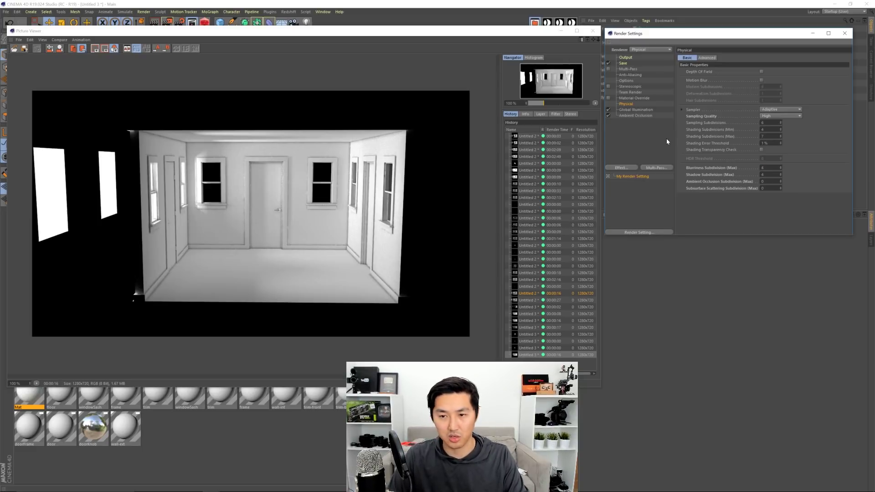
Set the Global Illumination Light Mapping Path Count to 15000
{"action": "left_click", "coordinate": [638, 110]}
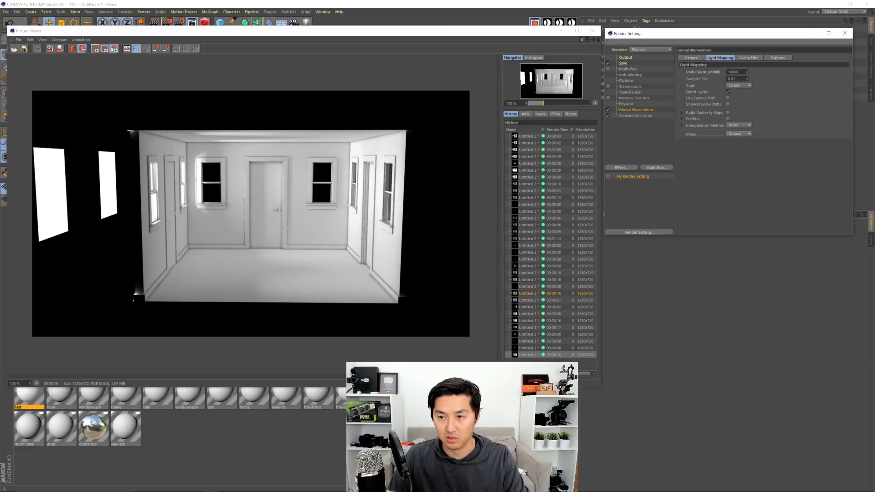
{"action": "double_click", "coordinate": [731, 72]}
{"action": "type", "text": "15000"}
{"action": "key", "text": "Return"}
Set GI Samples Accuracy to 150% and re-render the room with Shift+R
{"action": "left_click", "coordinate": [698, 58]}
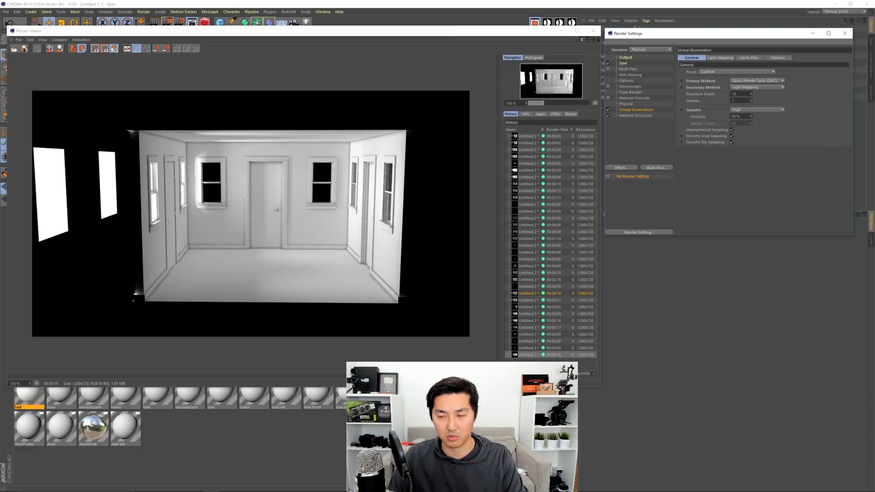
{"action": "left_click", "coordinate": [683, 110]}
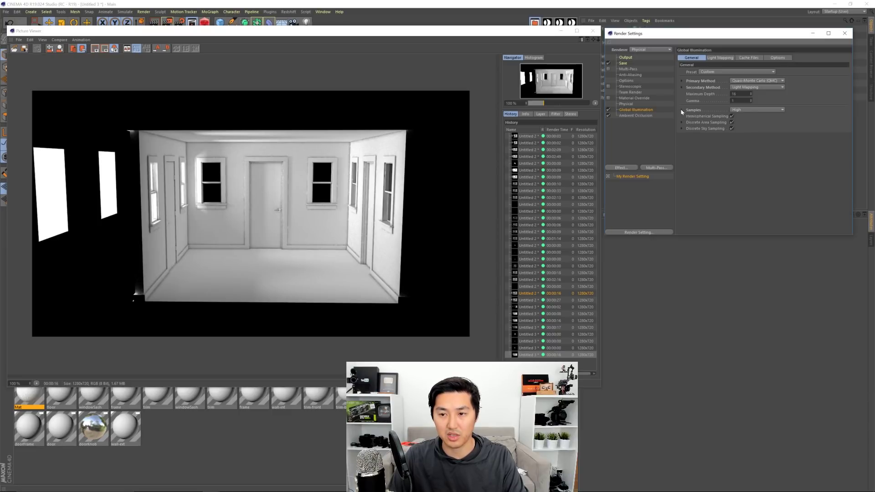
{"action": "left_click", "coordinate": [683, 110]}
{"action": "type", "text": "150"}
{"action": "key", "text": "Return"}
{"action": "key", "text": "shift+r"}
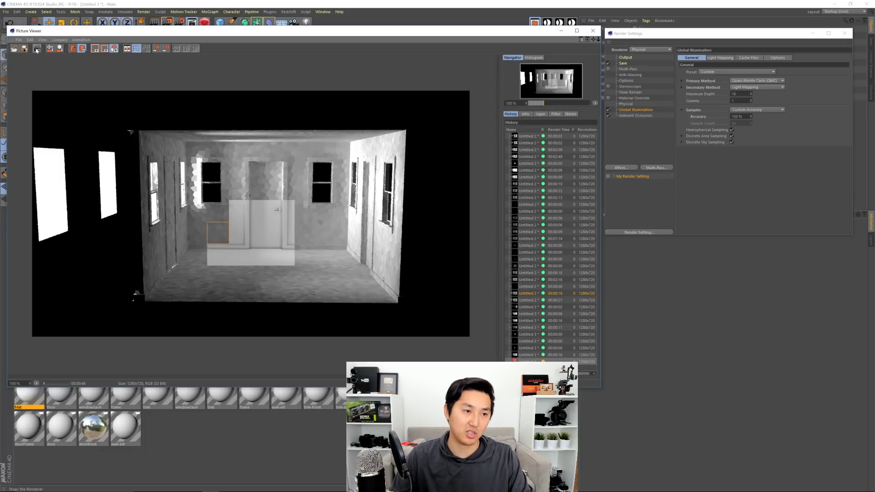
Dismiss the render-finished notice and close the Picture Viewer
{"action": "left_click", "coordinate": [445, 275]}
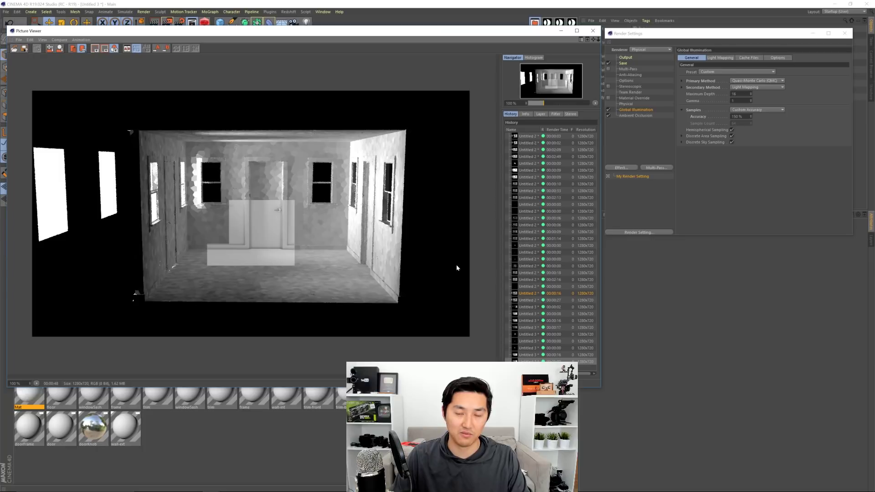
{"action": "left_click", "coordinate": [593, 31]}
Switch the renderer to Redshift and close Render Settings
{"action": "left_click", "coordinate": [659, 51]}
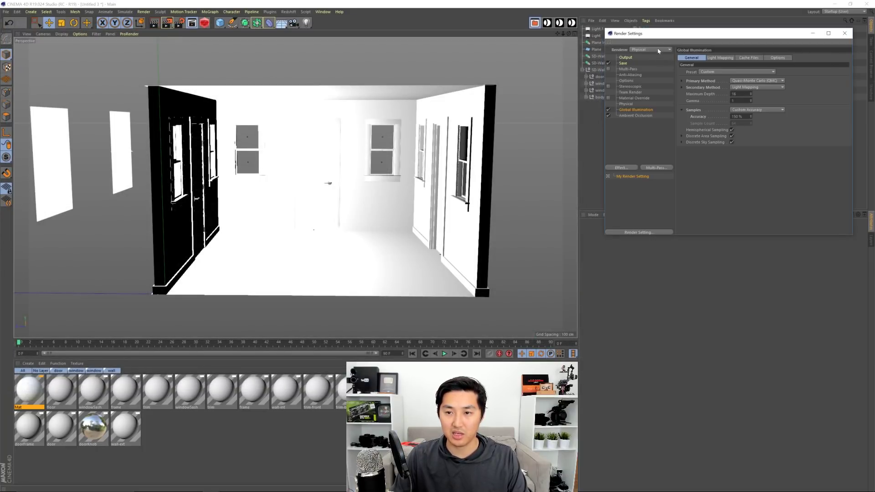
{"action": "left_click", "coordinate": [640, 84]}
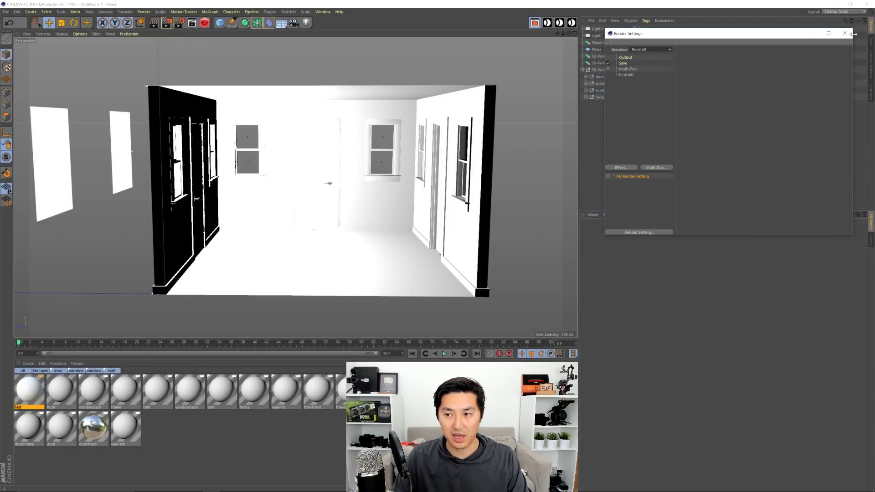
{"action": "left_click", "coordinate": [845, 33]}
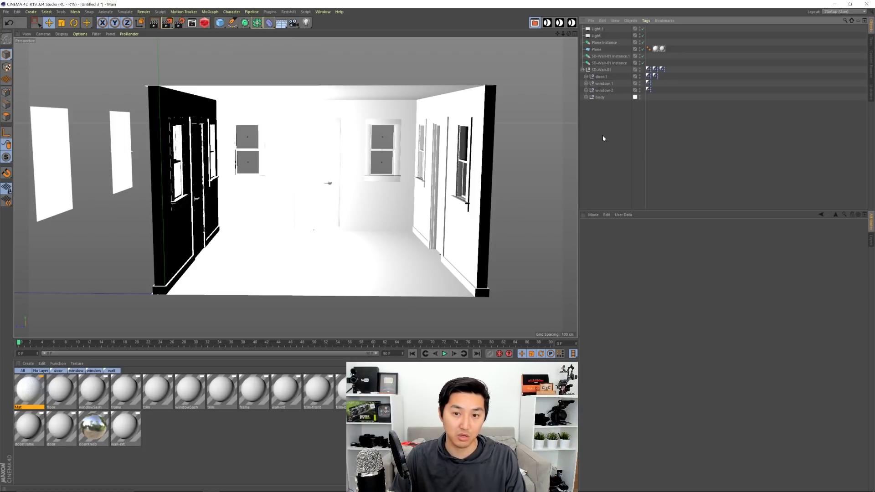
Delete the old Light and Light.1 objects from the scene
{"action": "middle_click_drag", "start_coordinate": [337, 194], "coordinate": [344, 191], "text": "alt"}
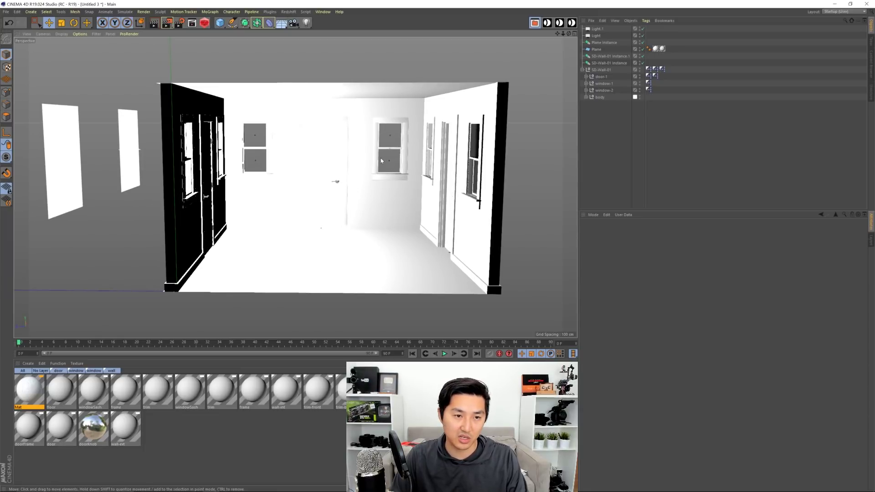
{"action": "double_click", "coordinate": [190, 387]}
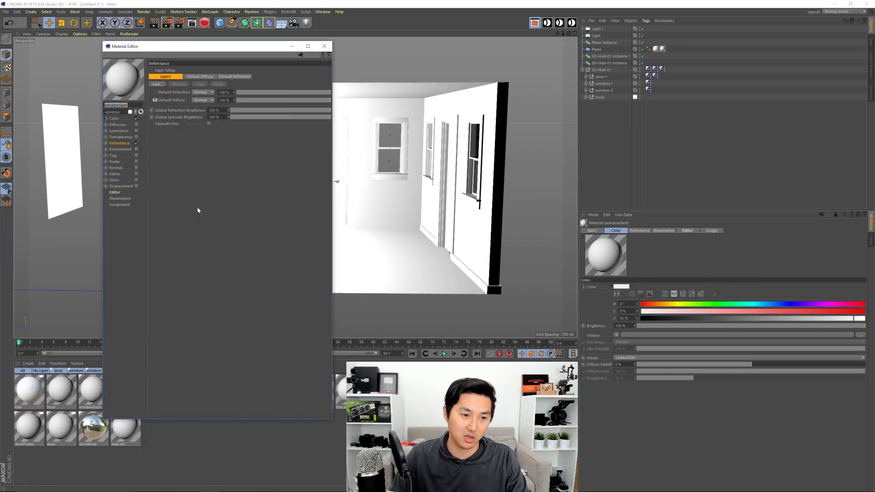
{"action": "left_click", "coordinate": [325, 47]}
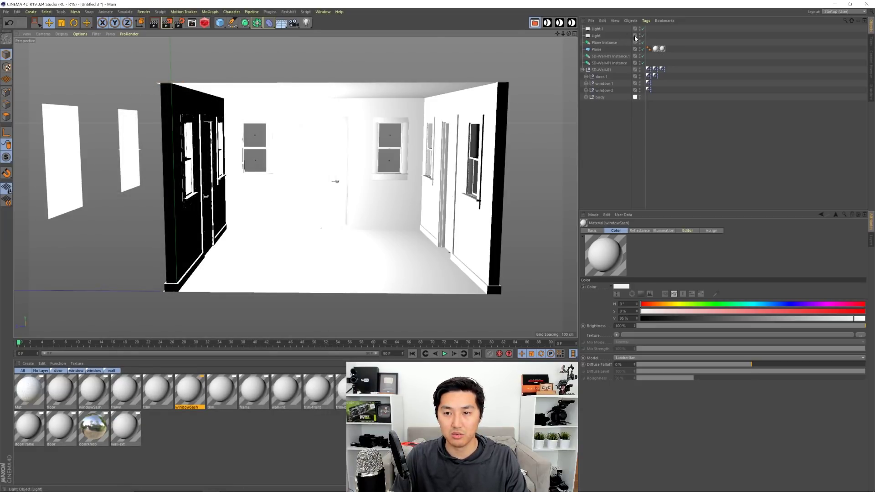
{"action": "left_click", "coordinate": [596, 35]}
{"action": "left_click", "coordinate": [597, 29], "text": "shift"}
{"action": "key", "text": "Delete"}
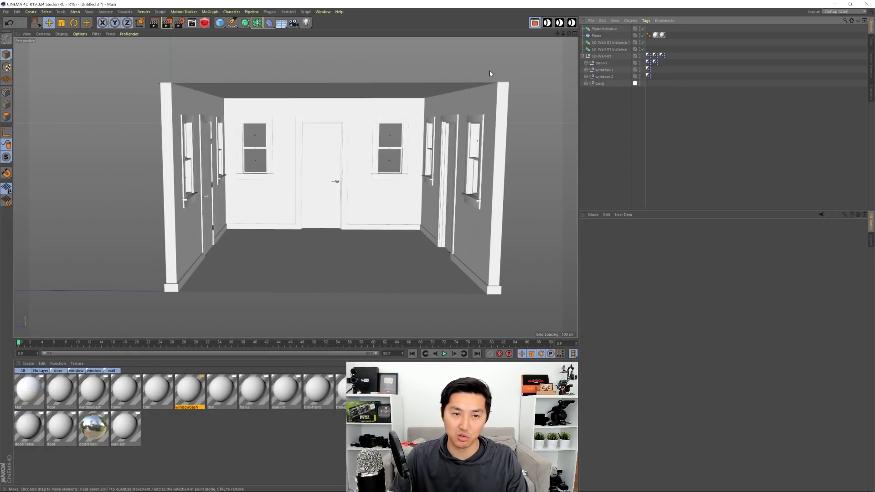
Add a Redshift Area Light and scale it to fit the left window
{"action": "left_click", "coordinate": [288, 12]}
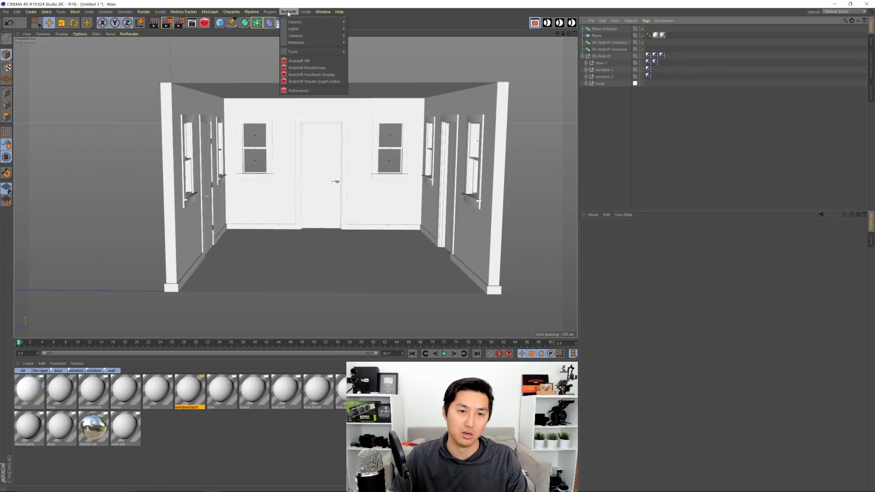
{"action": "mouse_move", "coordinate": [296, 29]}
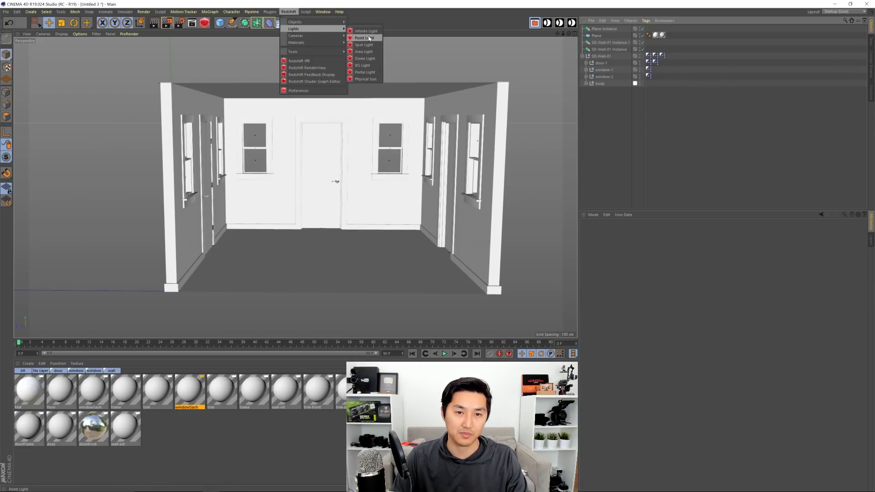
{"action": "left_click", "coordinate": [368, 52]}
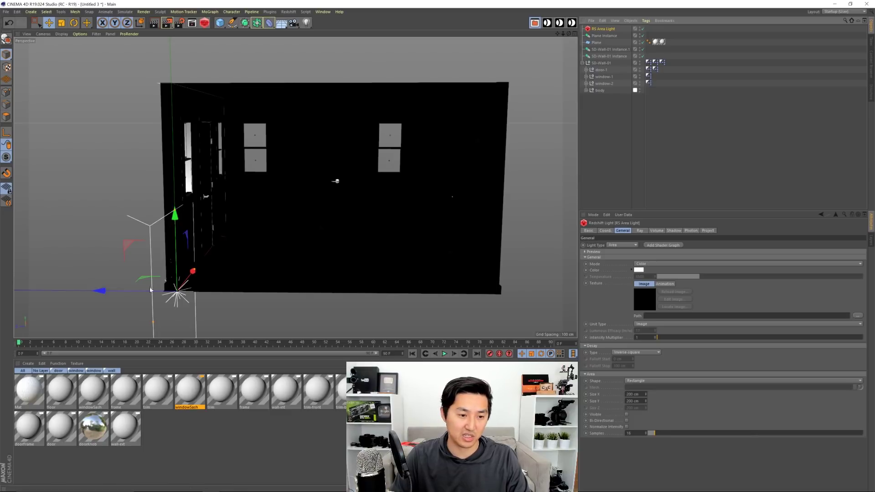
{"action": "left_click_drag", "start_coordinate": [137, 290], "coordinate": [90, 291]}
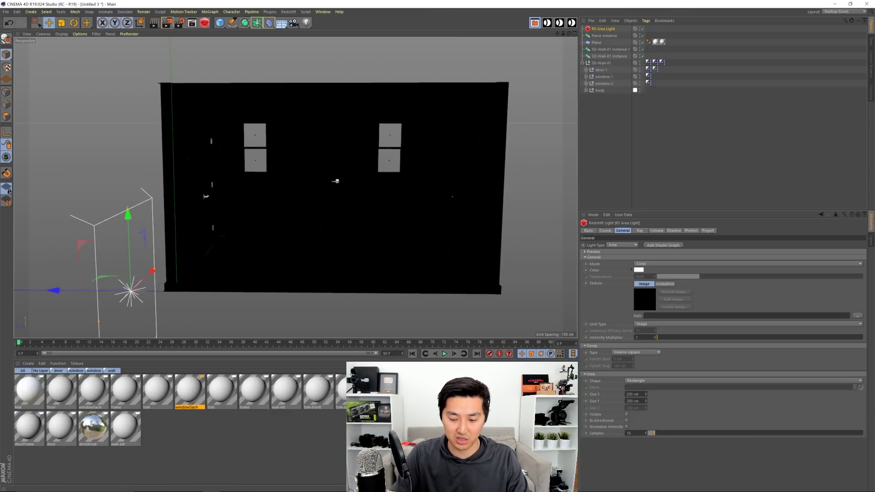
{"action": "middle_click", "coordinate": [234, 269]}
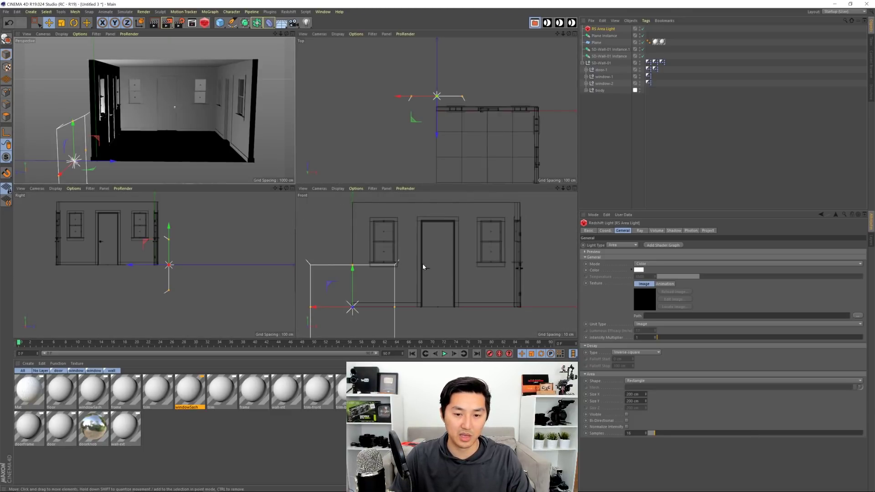
{"action": "left_click_drag", "start_coordinate": [327, 289], "coordinate": [378, 223]}
{"action": "left_click_drag", "start_coordinate": [422, 250], "coordinate": [398, 254]}
Copy the area light to the right window and move both lights outside the wall
{"action": "left_click_drag", "start_coordinate": [342, 248], "coordinate": [451, 252], "text": "ctrl"}
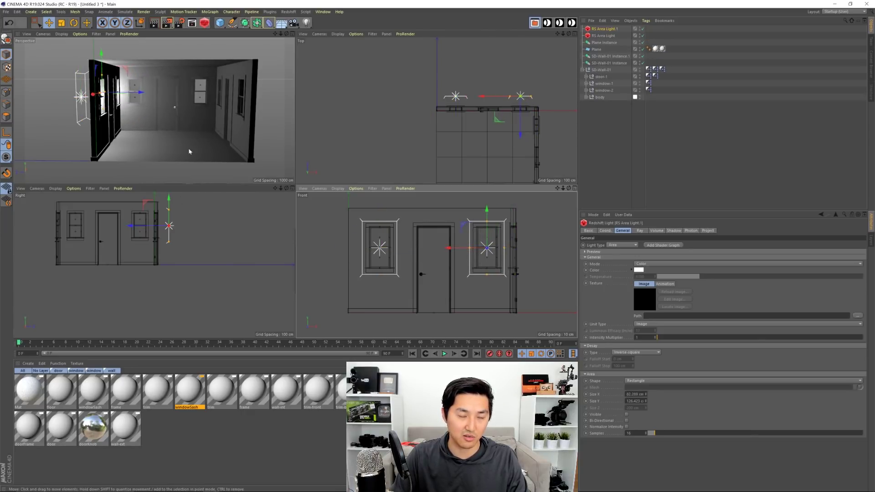
{"action": "key", "text": "0"}
{"action": "left_click_drag", "start_coordinate": [441, 79], "coordinate": [531, 99]}
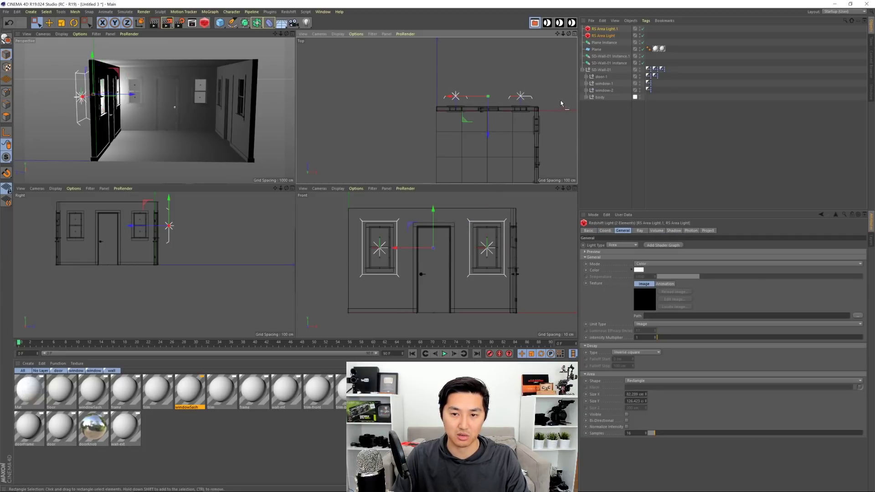
{"action": "left_click_drag", "start_coordinate": [495, 134], "coordinate": [489, 112]}
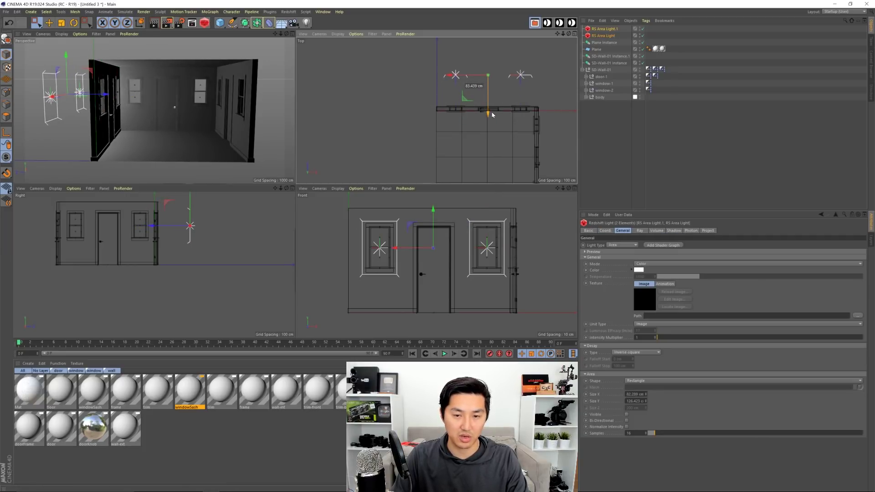
Set both area lights' Intensity Multiplier to 20 and nudge them slightly further out
{"action": "double_click", "coordinate": [644, 337]}
{"action": "type", "text": "20"}
{"action": "key", "text": "Return"}
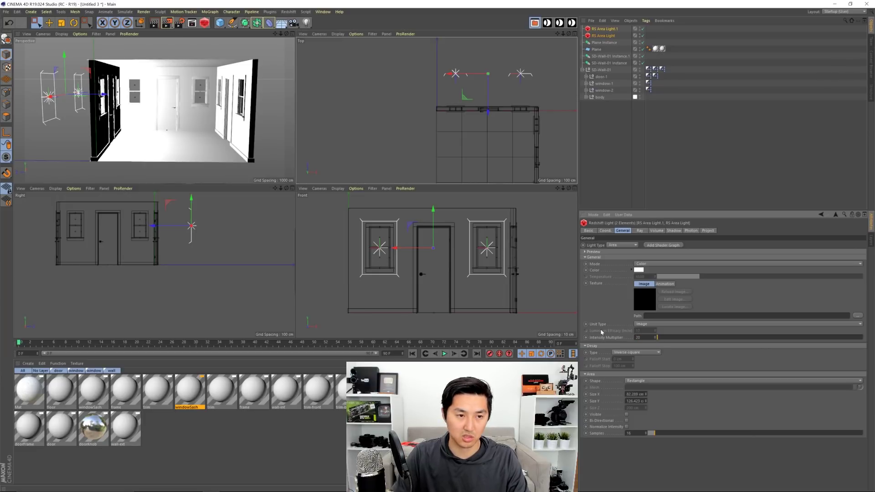
{"action": "left_click_drag", "start_coordinate": [488, 112], "coordinate": [489, 110]}
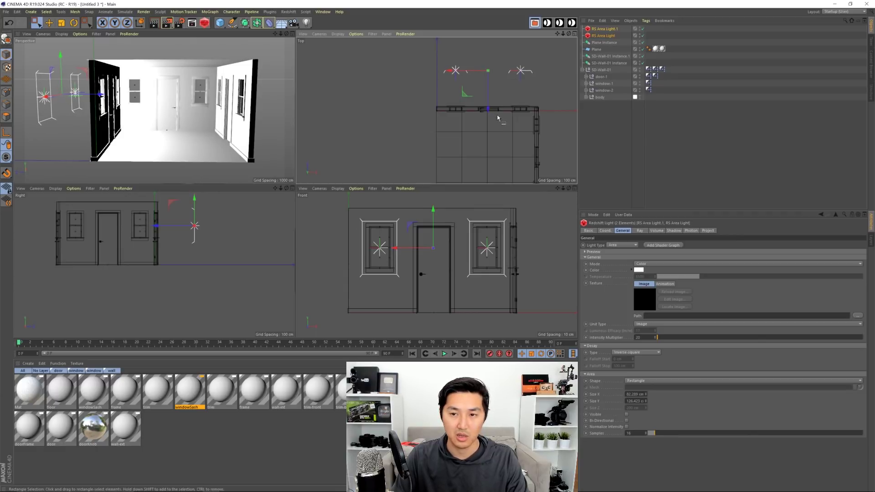
{"action": "left_click", "coordinate": [175, 430]}
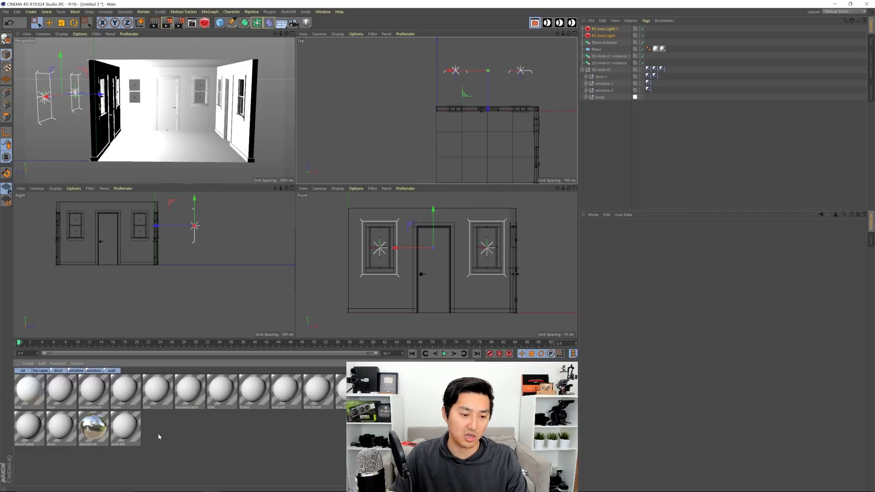
Create a new Redshift RS Material and open its shader graph
{"action": "left_click", "coordinate": [29, 364]}
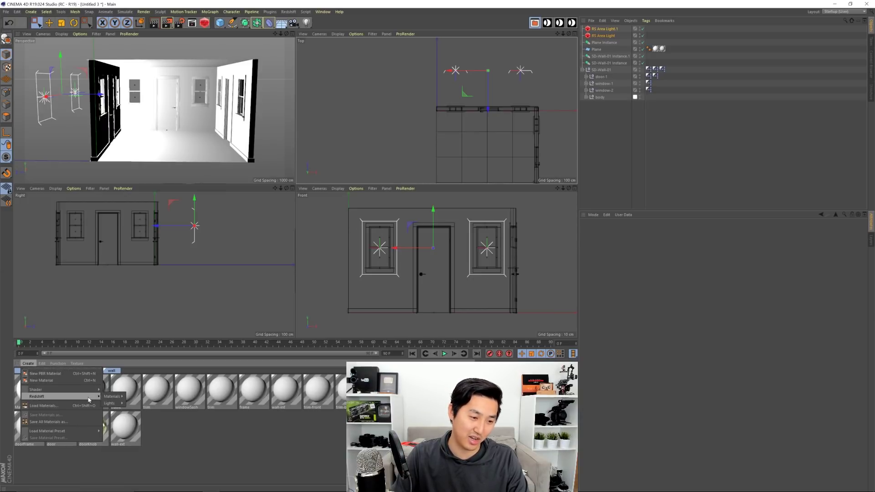
{"action": "left_click", "coordinate": [134, 397]}
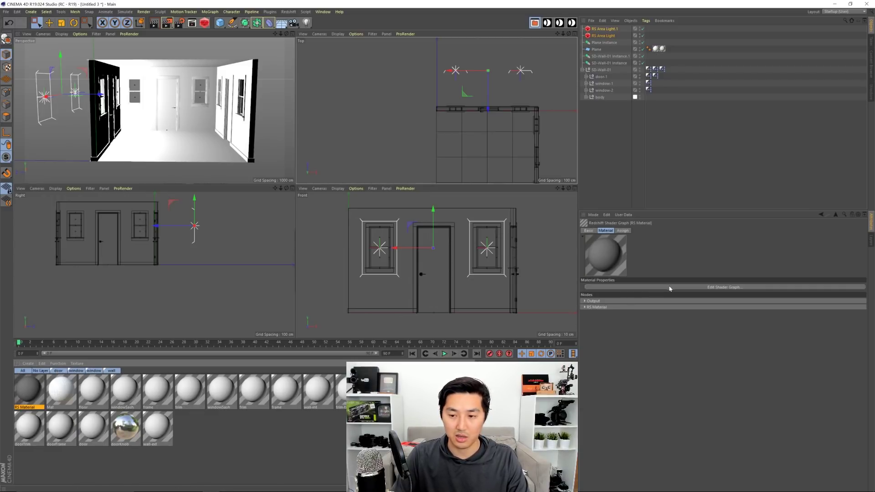
{"action": "left_click", "coordinate": [724, 287]}
Set the diffuse colour value to 100% white and the reflection weight to 0
{"action": "left_click", "coordinate": [442, 73]}
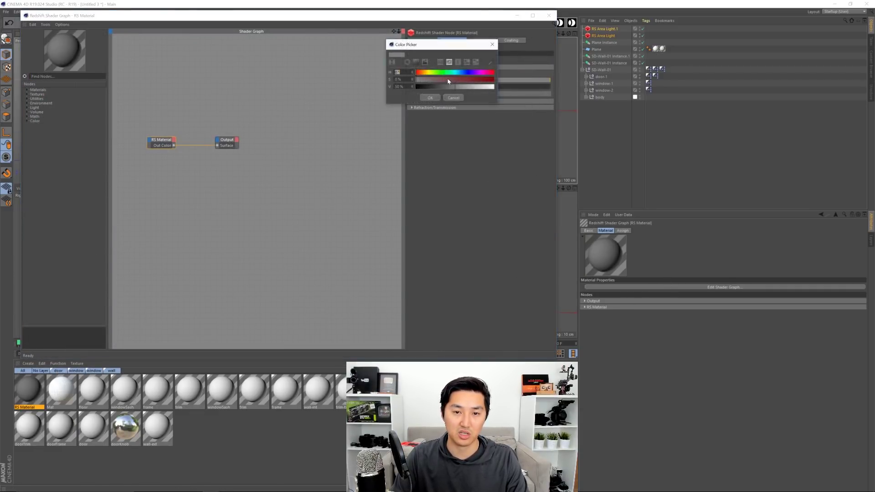
{"action": "key", "text": "Tab"}
{"action": "key", "text": "Tab"}
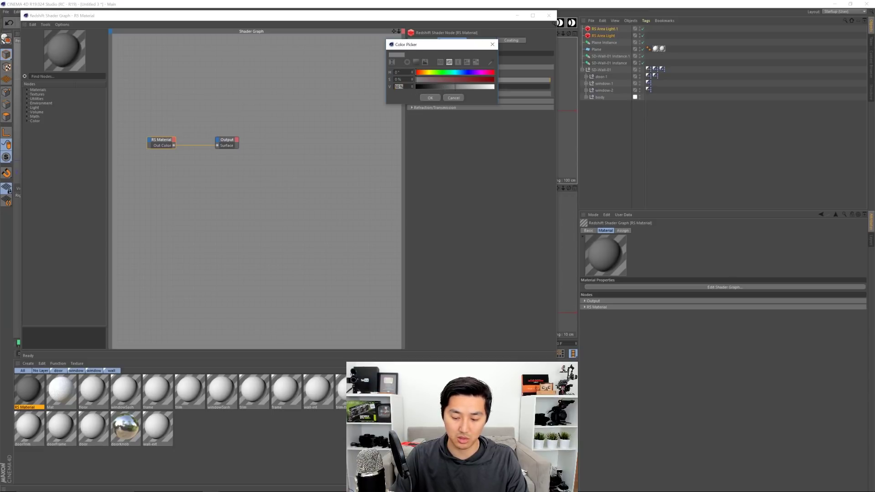
{"action": "type", "text": "100"}
{"action": "key", "text": "Return"}
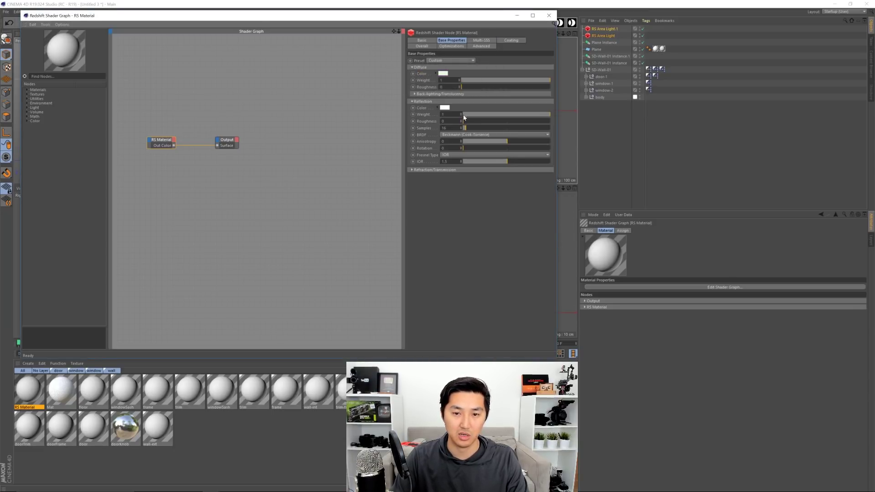
{"action": "left_click", "coordinate": [464, 117]}
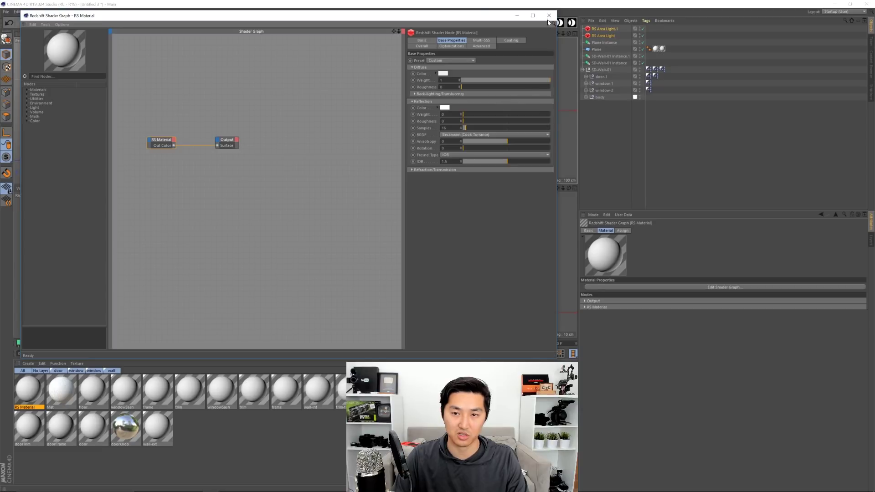
{"action": "left_click", "coordinate": [549, 16]}
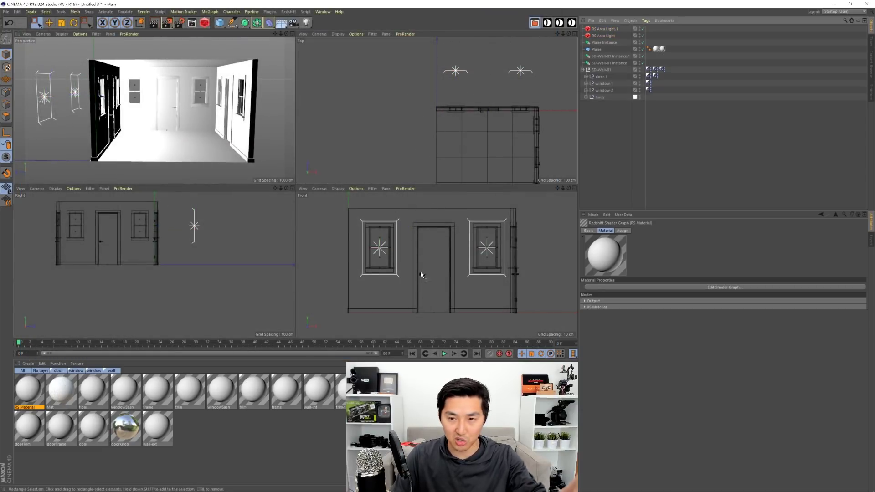
Apply RS Material to SD-Wall-01's interior, exterior, front trim and back trim slots
{"action": "left_click", "coordinate": [538, 150]}
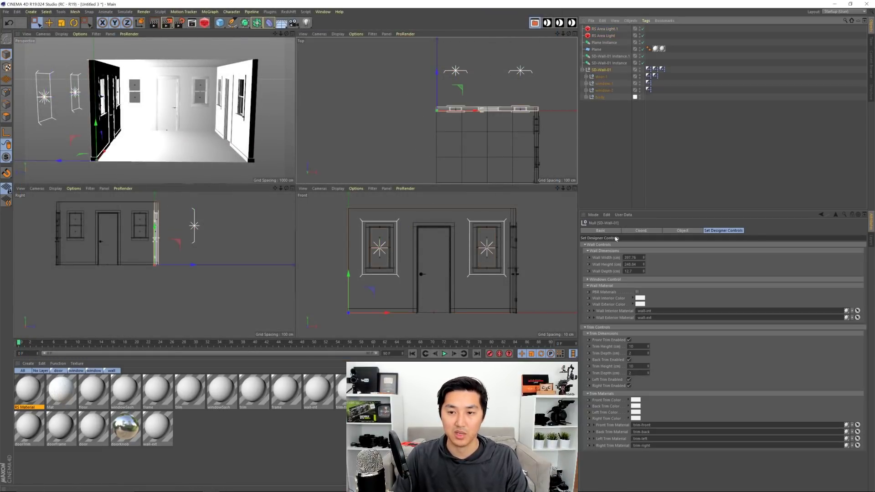
{"action": "left_click_drag", "start_coordinate": [28, 390], "coordinate": [668, 313]}
{"action": "left_click_drag", "start_coordinate": [26, 400], "coordinate": [669, 318]}
{"action": "left_click_drag", "start_coordinate": [691, 463], "coordinate": [668, 425]}
{"action": "left_click_drag", "start_coordinate": [26, 396], "coordinate": [644, 439]}
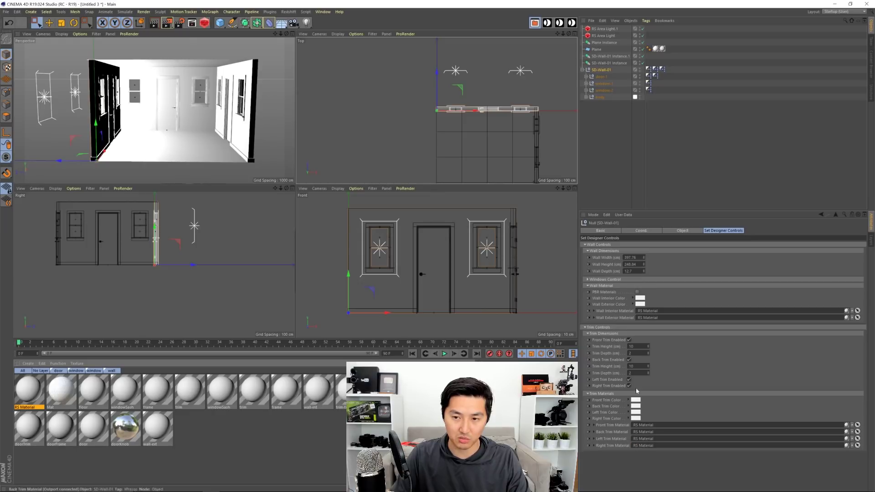
Apply RS Material to door-1's door, trim, frame and handle slots
{"action": "left_click_drag", "start_coordinate": [424, 292], "coordinate": [433, 328]}
{"action": "left_click_drag", "start_coordinate": [29, 390], "coordinate": [656, 340]}
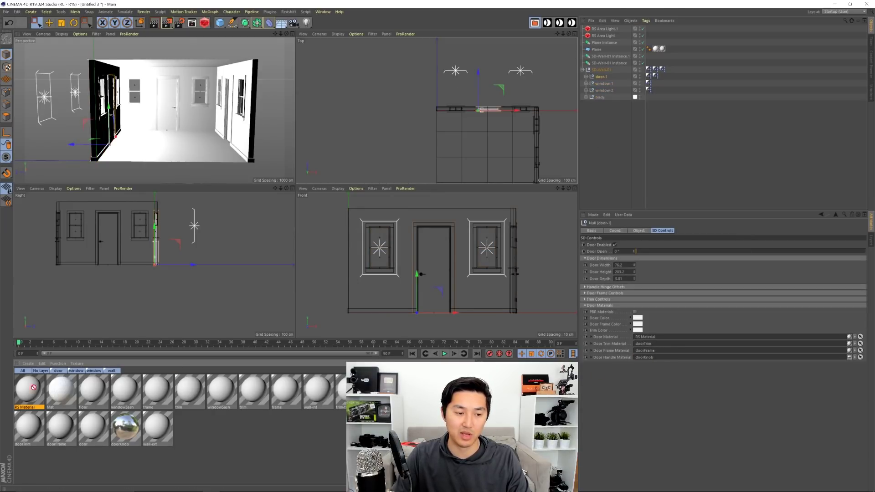
{"action": "left_click_drag", "start_coordinate": [41, 392], "coordinate": [673, 345]}
{"action": "left_click_drag", "start_coordinate": [29, 390], "coordinate": [642, 351]}
{"action": "left_click_drag", "start_coordinate": [28, 390], "coordinate": [639, 359]}
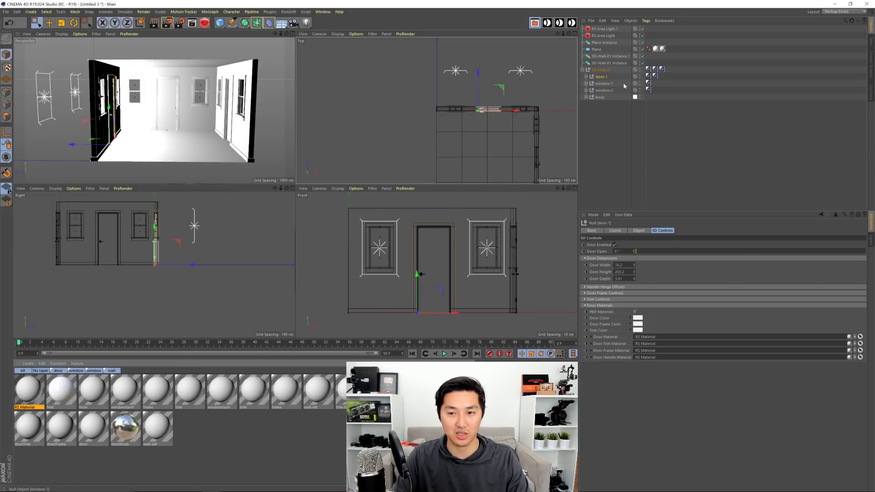
Apply RS Material to window-1 and window-2's trim, sash and frame slots
{"action": "left_click", "coordinate": [604, 83]}
{"action": "left_click", "coordinate": [604, 91], "text": "ctrl"}
{"action": "left_click_drag", "start_coordinate": [25, 405], "coordinate": [650, 324]}
{"action": "left_click_drag", "start_coordinate": [60, 392], "coordinate": [640, 330]}
{"action": "left_click_drag", "start_coordinate": [51, 390], "coordinate": [640, 337]}
{"action": "left_click", "coordinate": [610, 151]}
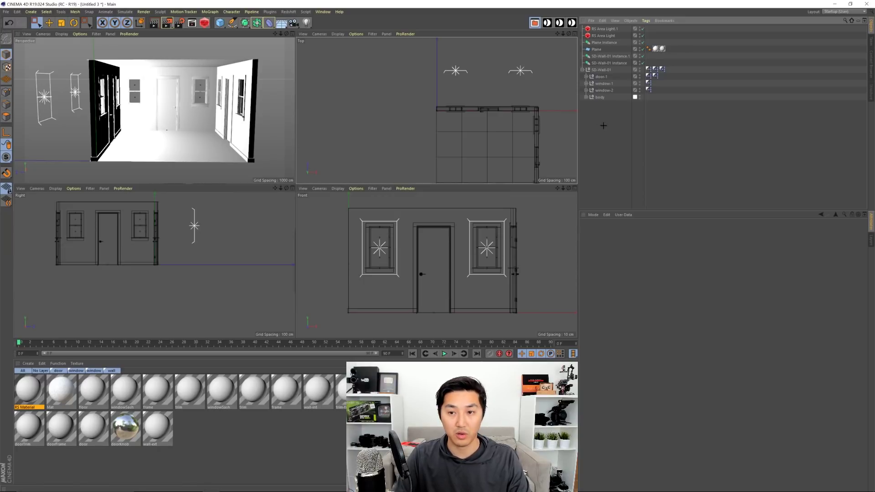
Set both area lights' Samples to 256
{"action": "left_click_drag", "start_coordinate": [625, 37], "coordinate": [624, 28]}
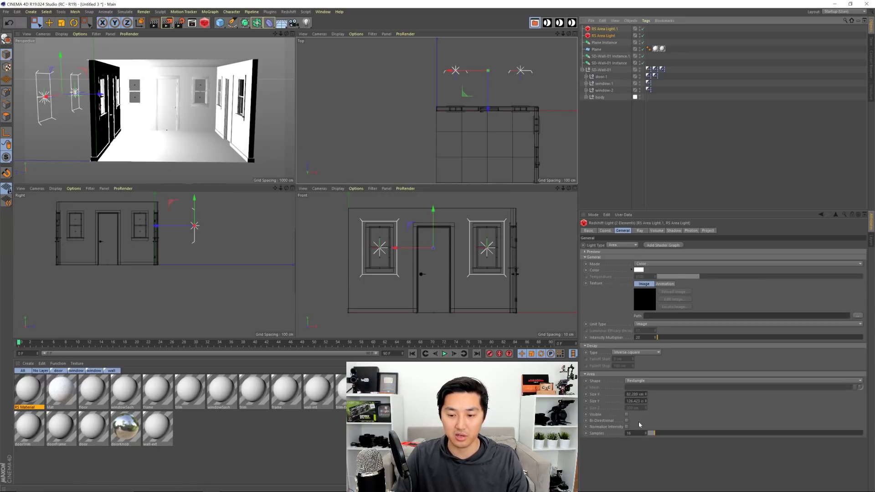
{"action": "left_click", "coordinate": [630, 433]}
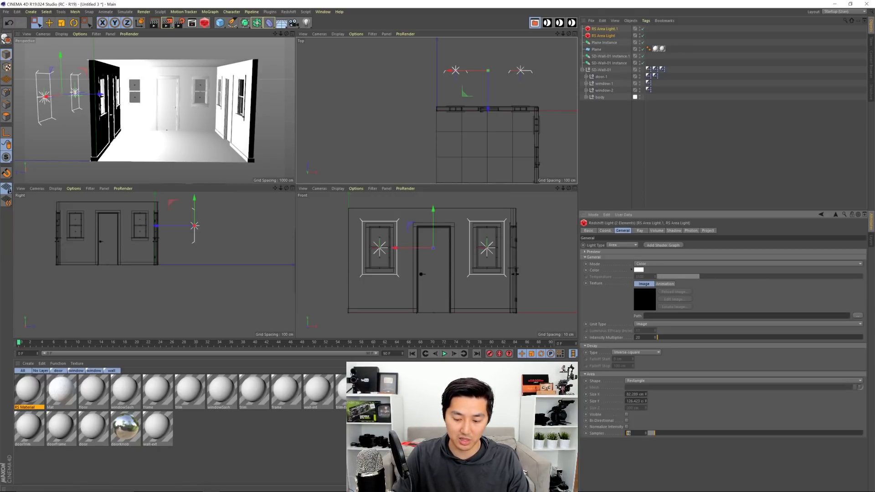
{"action": "type", "text": "256"}
{"action": "key", "text": "Return"}
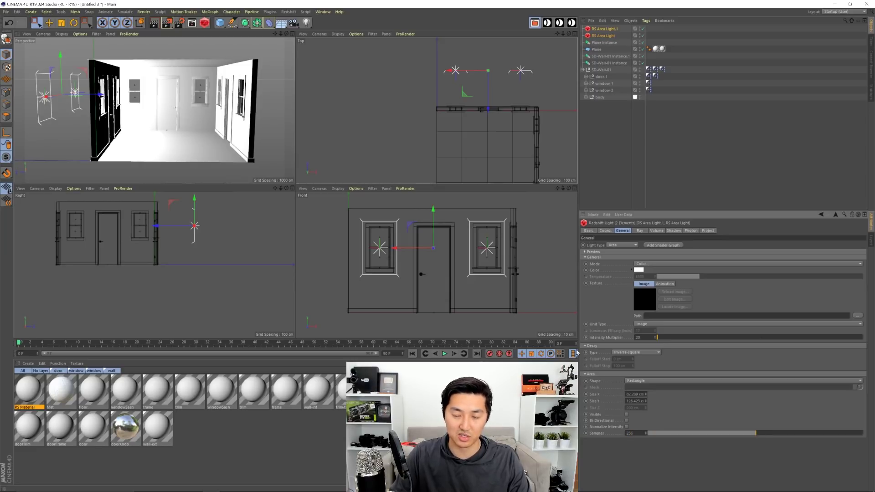
In Redshift render settings, set Samples Max to 512 and Adaptive Error Threshold to 0.005
{"action": "key", "text": "ctrl+b"}
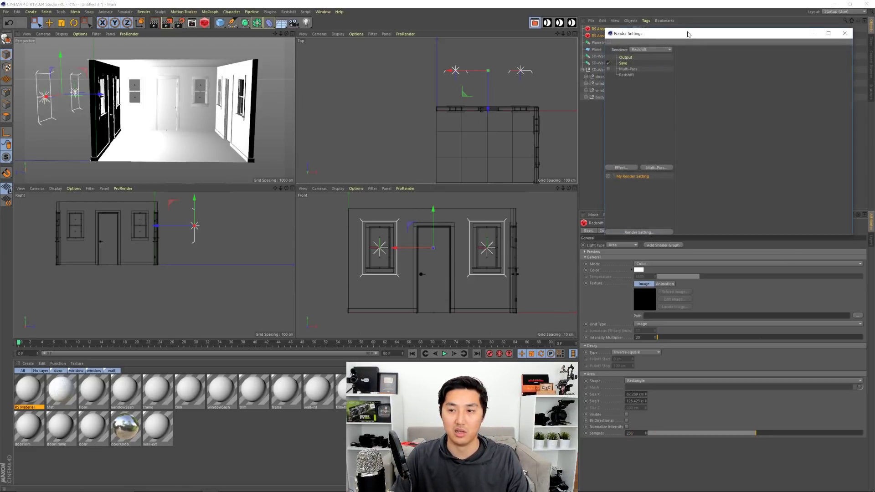
{"action": "left_click_drag", "start_coordinate": [688, 34], "coordinate": [522, 51]}
{"action": "left_click", "coordinate": [506, 88]}
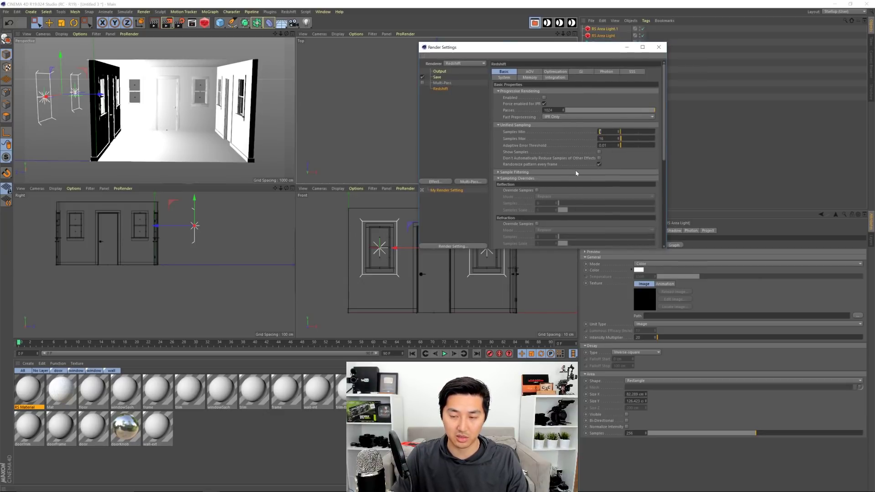
{"action": "type", "text": "512"}
{"action": "key", "text": "Return"}
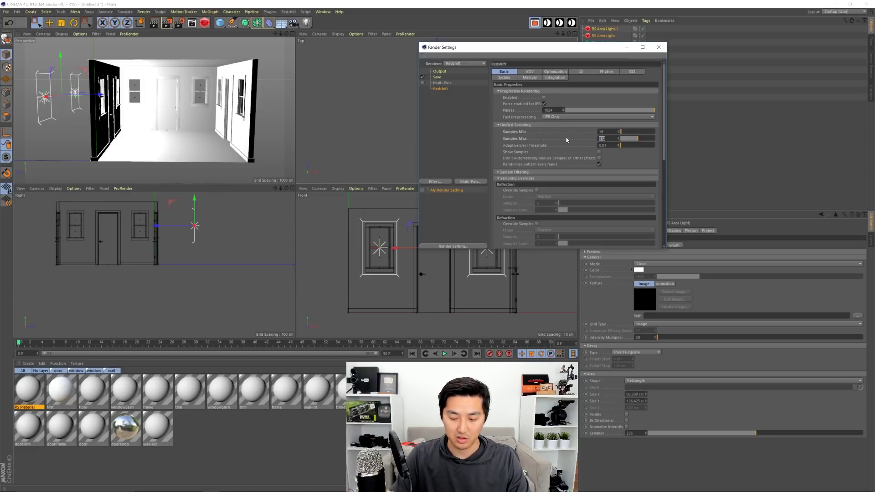
{"action": "double_click", "coordinate": [607, 145]}
{"action": "type", "text": "0.005"}
{"action": "key", "text": "Return"}
Set the primary GI engine to Brute Force and choose the secondary GI engine
{"action": "left_click", "coordinate": [582, 72]}
{"action": "left_click", "coordinate": [607, 98]}
{"action": "left_click", "coordinate": [574, 108]}
{"action": "left_click", "coordinate": [576, 104]}
{"action": "left_click", "coordinate": [575, 127]}
{"action": "left_click", "coordinate": [659, 47]}
Render the full-screen perspective view of the white room to Picture Viewer
{"action": "left_click", "coordinate": [628, 125]}
{"action": "key", "text": "F1"}
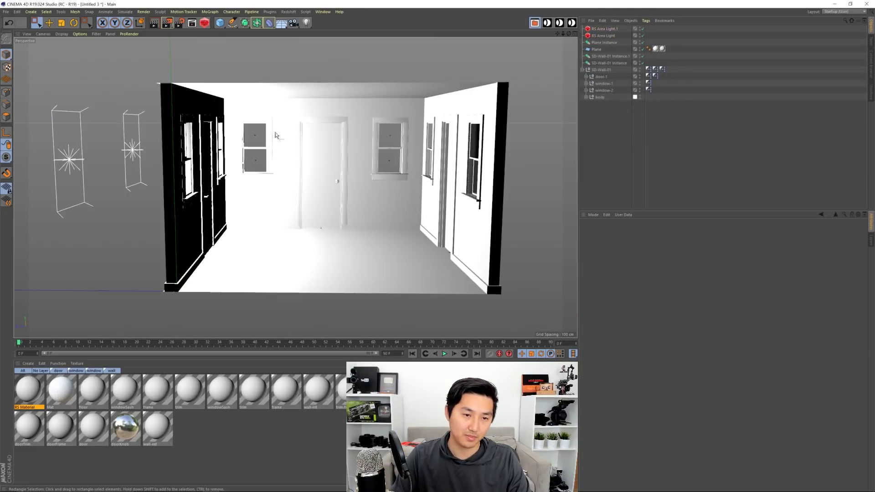
{"action": "key", "text": "shift+r"}
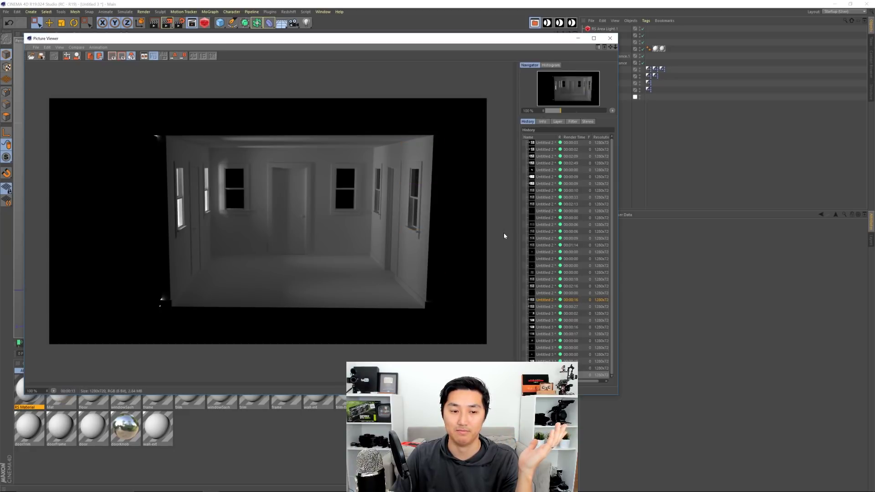
{"action": "left_click_drag", "start_coordinate": [551, 44], "coordinate": [544, 79]}
Raise both area lights' Intensity Multiplier to 40 and render again
{"action": "left_click", "coordinate": [679, 300]}
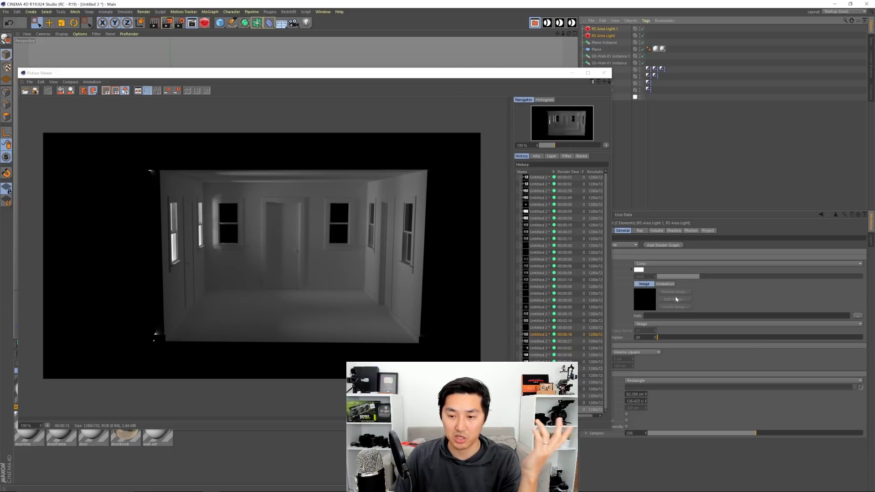
{"action": "left_click", "coordinate": [640, 337]}
{"action": "type", "text": "40"}
{"action": "key", "text": "Return"}
{"action": "key", "text": "shift+r"}
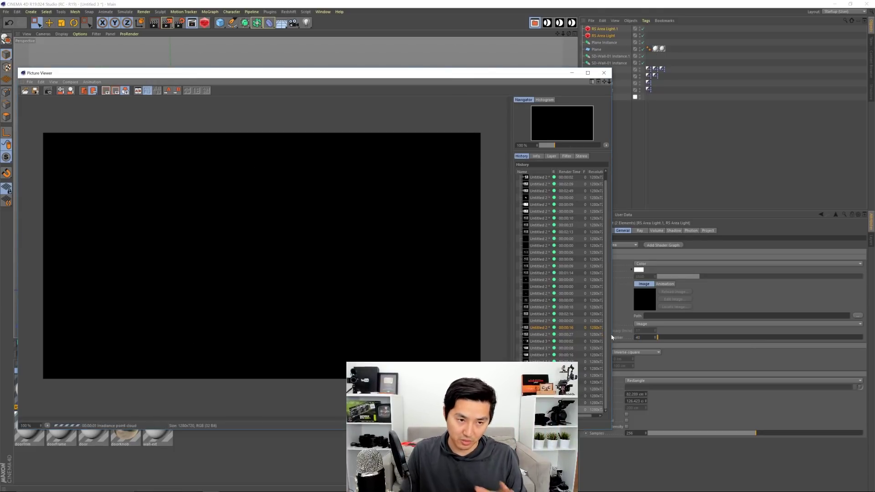